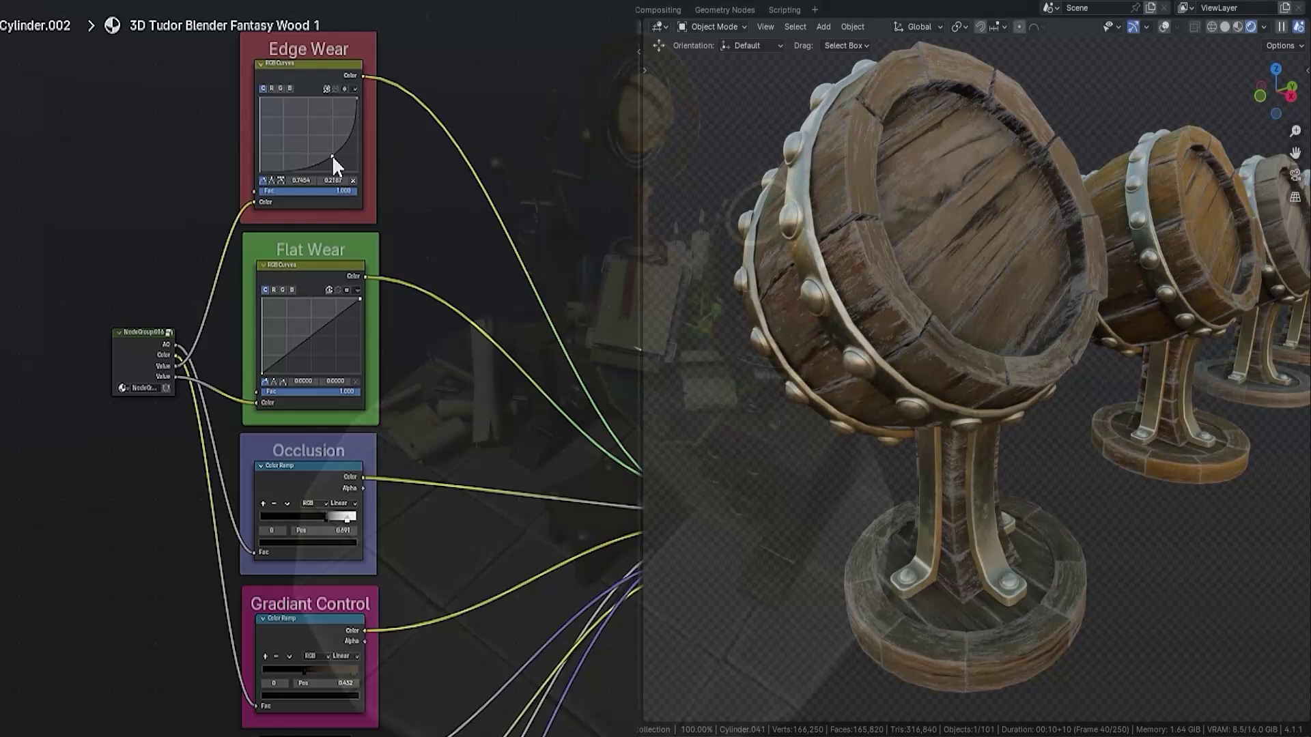
# Step: Add a midpoint to the Fantasy Wood material's Flat Wear RGB curve
pyautogui.click(310, 177)
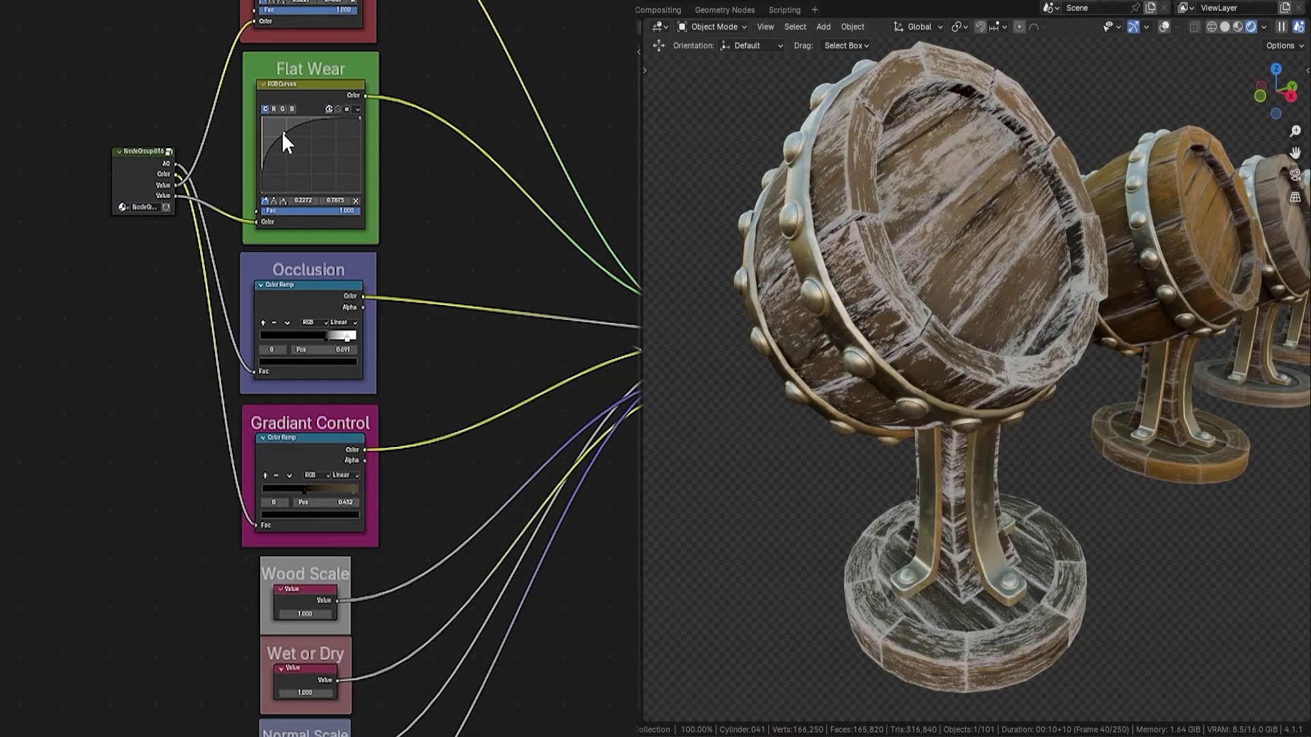
pyautogui.keyDown('shift'); pyautogui.scroll(-5, 281, 133); pyautogui.keyUp('shift')
# Step: Move the Occlusion ramp stop to 0.618 and inspect the boat hull in object mode
pyautogui.moveTo(326, 186); pyautogui.dragTo(314, 186)
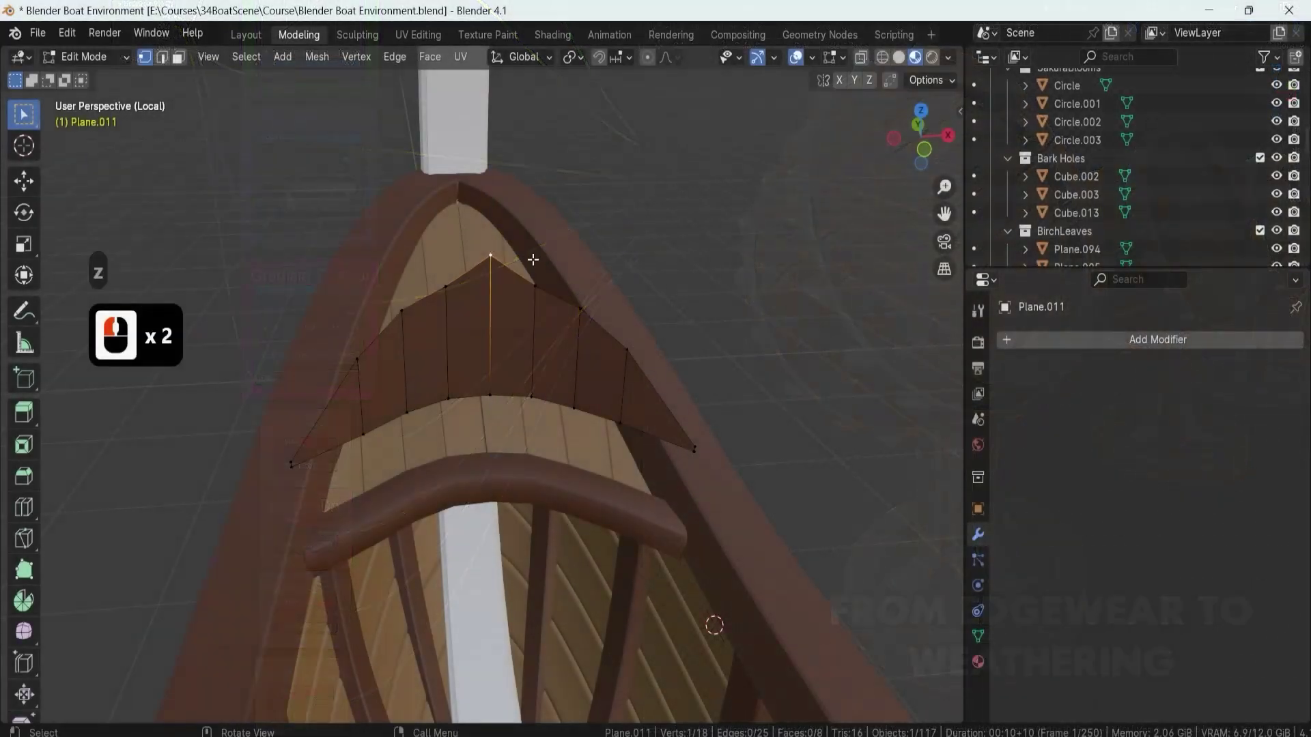
pyautogui.press('Tab')
pyautogui.moveTo(533, 368); pyautogui.dragTo(605, 368, button='middle')
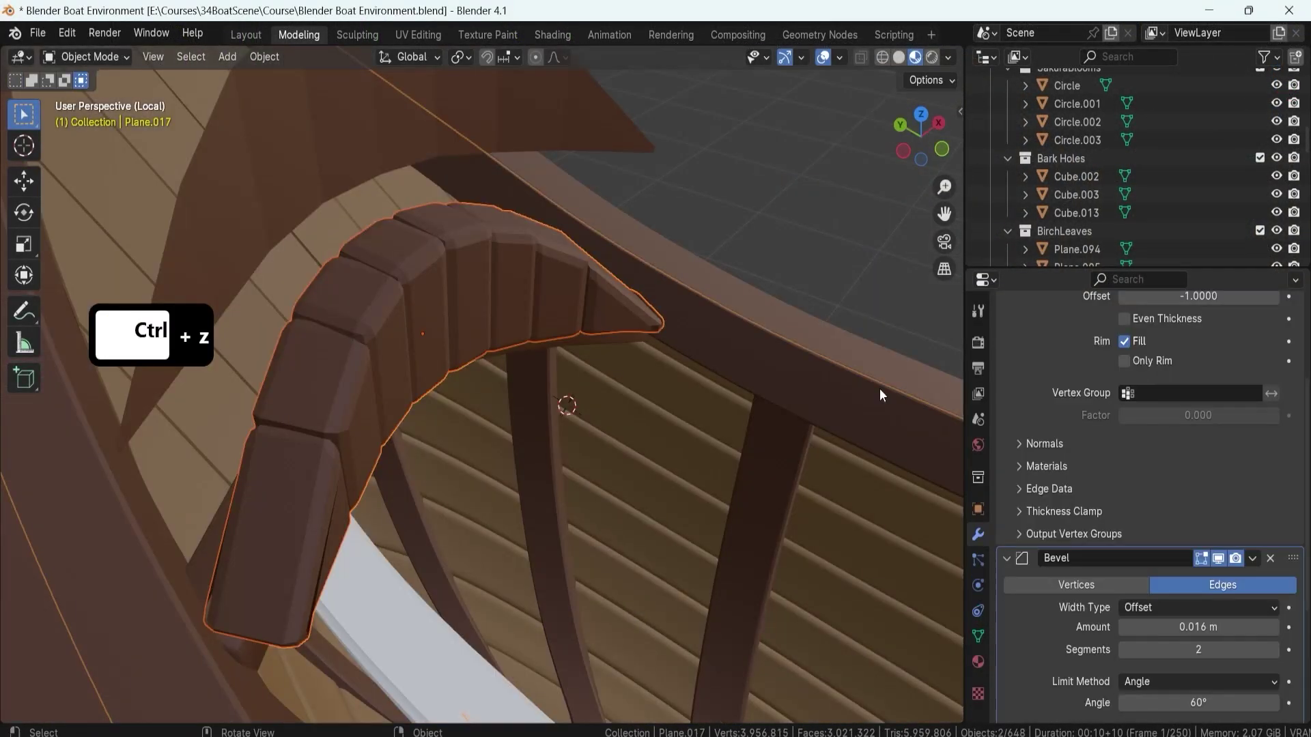
pyautogui.scroll(5, 1165, 461)
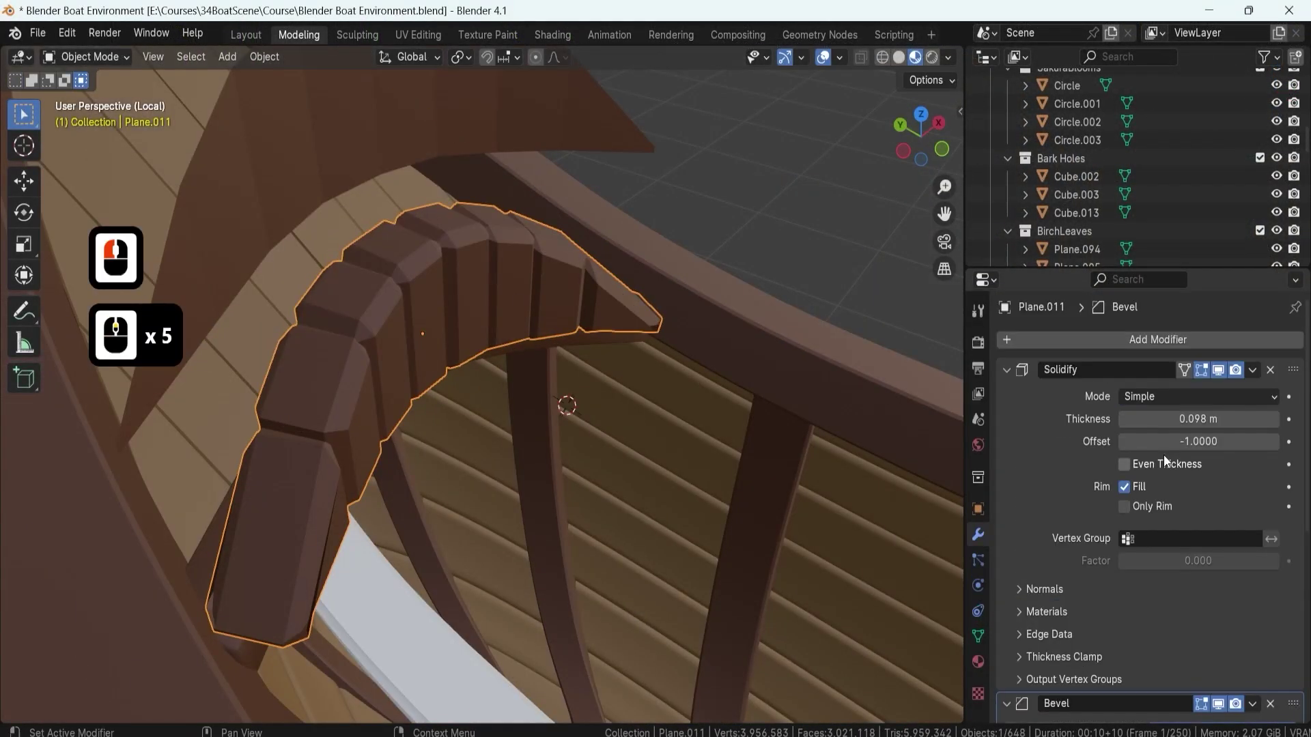
pyautogui.scroll(-3, 1153, 665)
pyautogui.moveTo(600, 405)
pyautogui.keyDown('shift'); pyautogui.mouseDown(button='middle')
pyautogui.moveTo(616, 406)
pyautogui.moveTo(587, 410)
pyautogui.mouseUp(button='middle'); pyautogui.keyUp('shift')
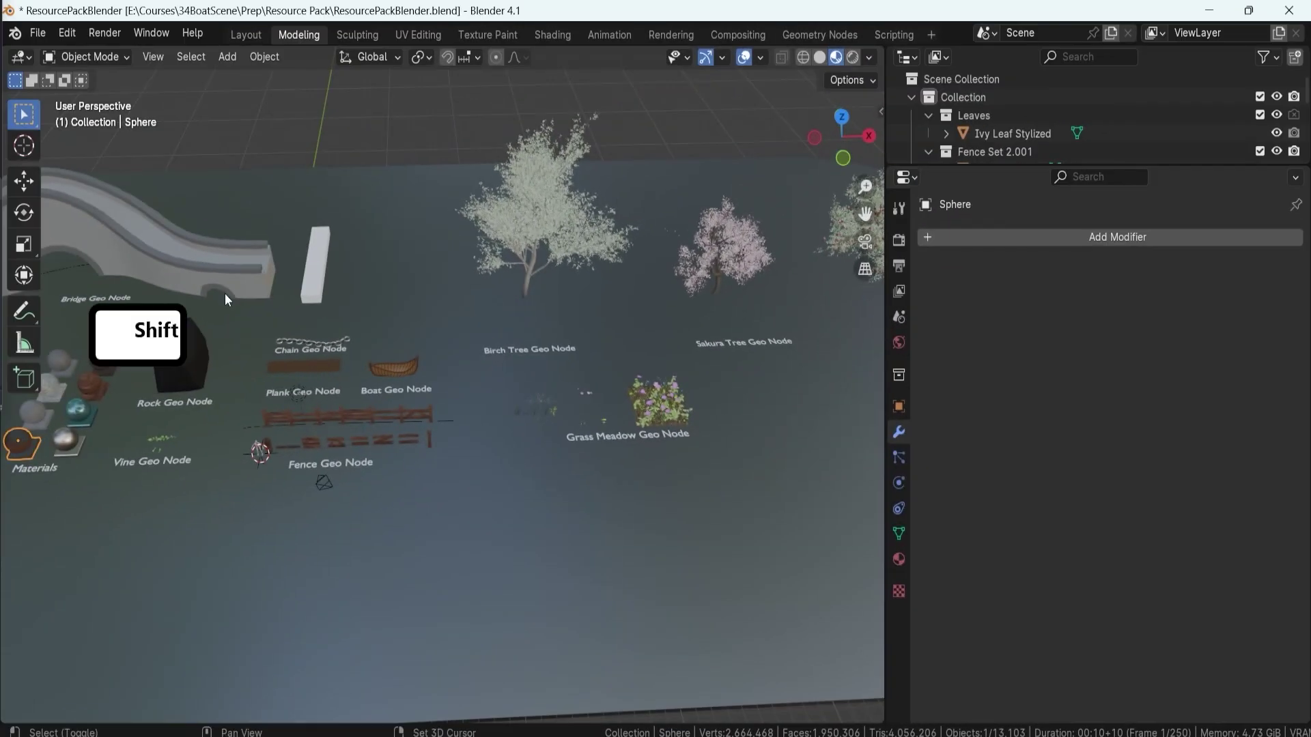
# Step: Select the bridge asset and orbit around it
pyautogui.keyDown('shift'); pyautogui.click(224, 294); pyautogui.keyUp('shift')
pyautogui.scroll(3, 390, 337)
pyautogui.moveTo(391, 337); pyautogui.dragTo(113, 310, button='middle')
pyautogui.scroll(3, 599, 411)
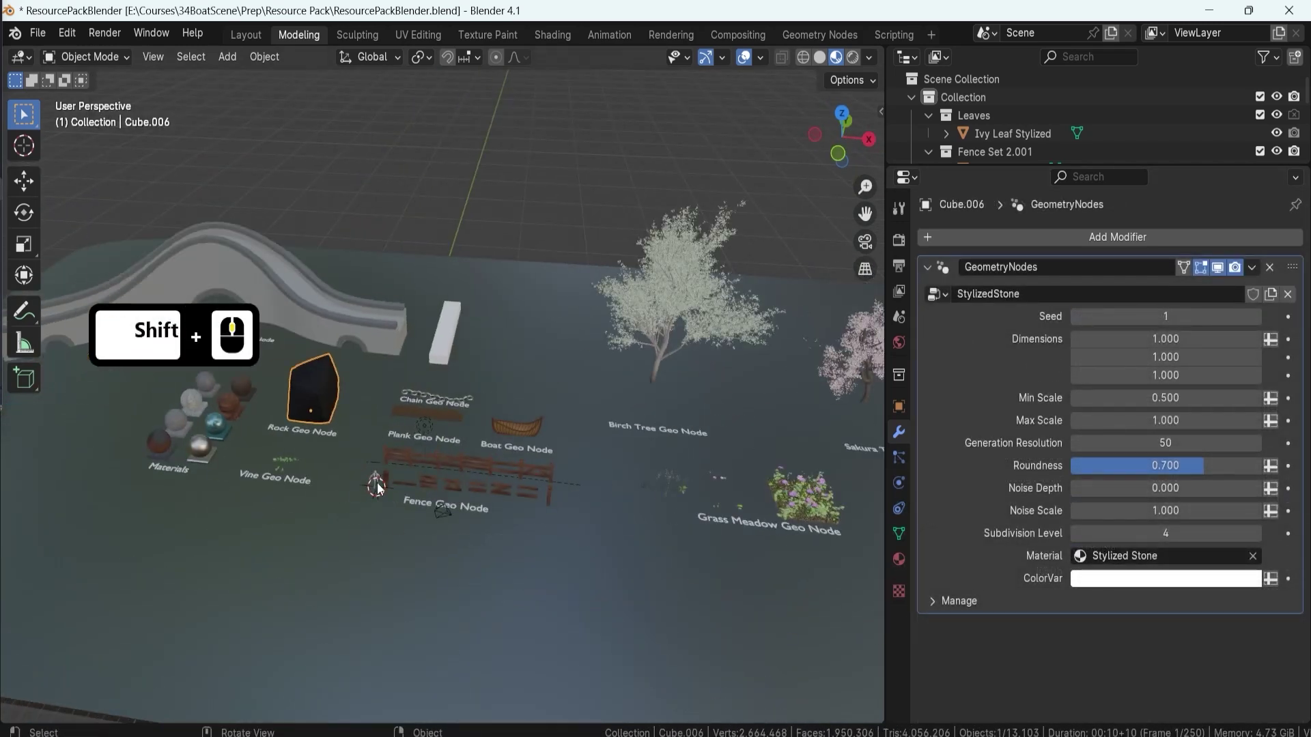
pyautogui.scroll(2, 478, 456)
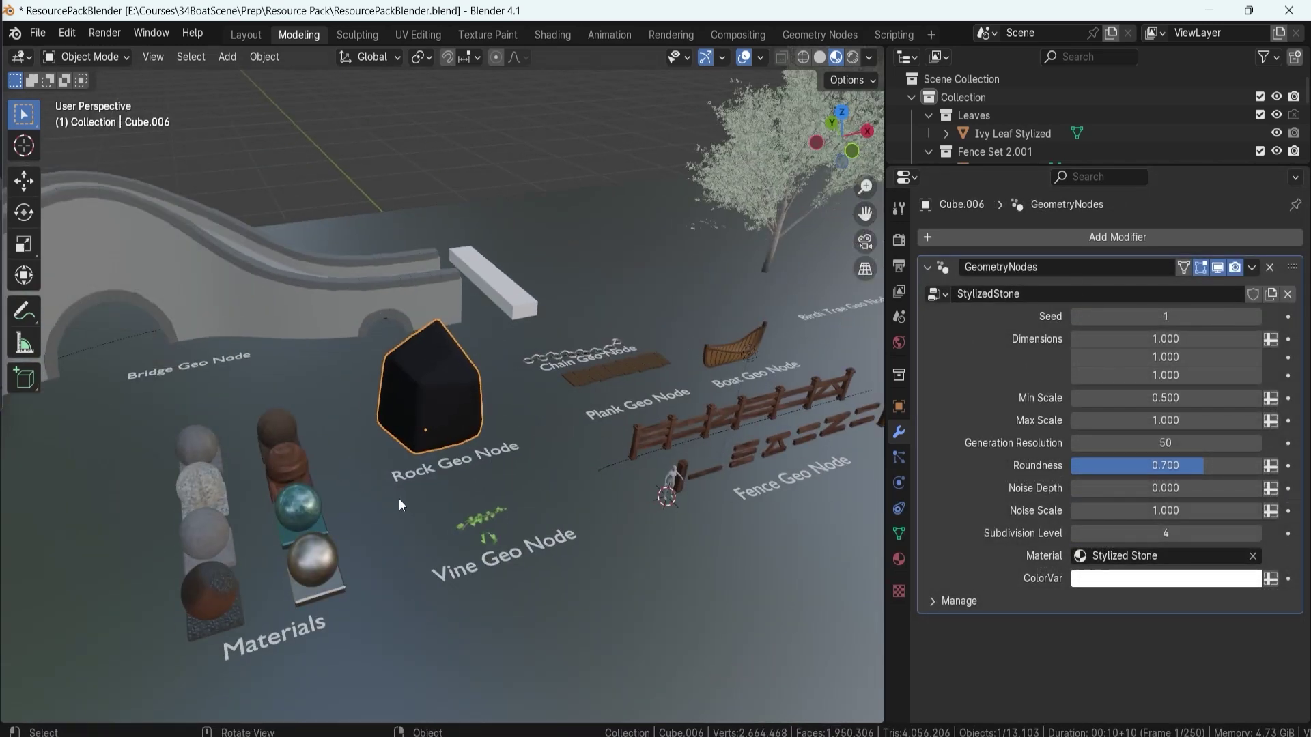
# Step: Preview the rock asset in Rendered shading, then return to Material Preview
pyautogui.keyDown('shift'); pyautogui.moveTo(398, 498); pyautogui.dragTo(408, 411, button='middle'); pyautogui.keyUp('shift')
pyautogui.scroll(3, 476, 447)
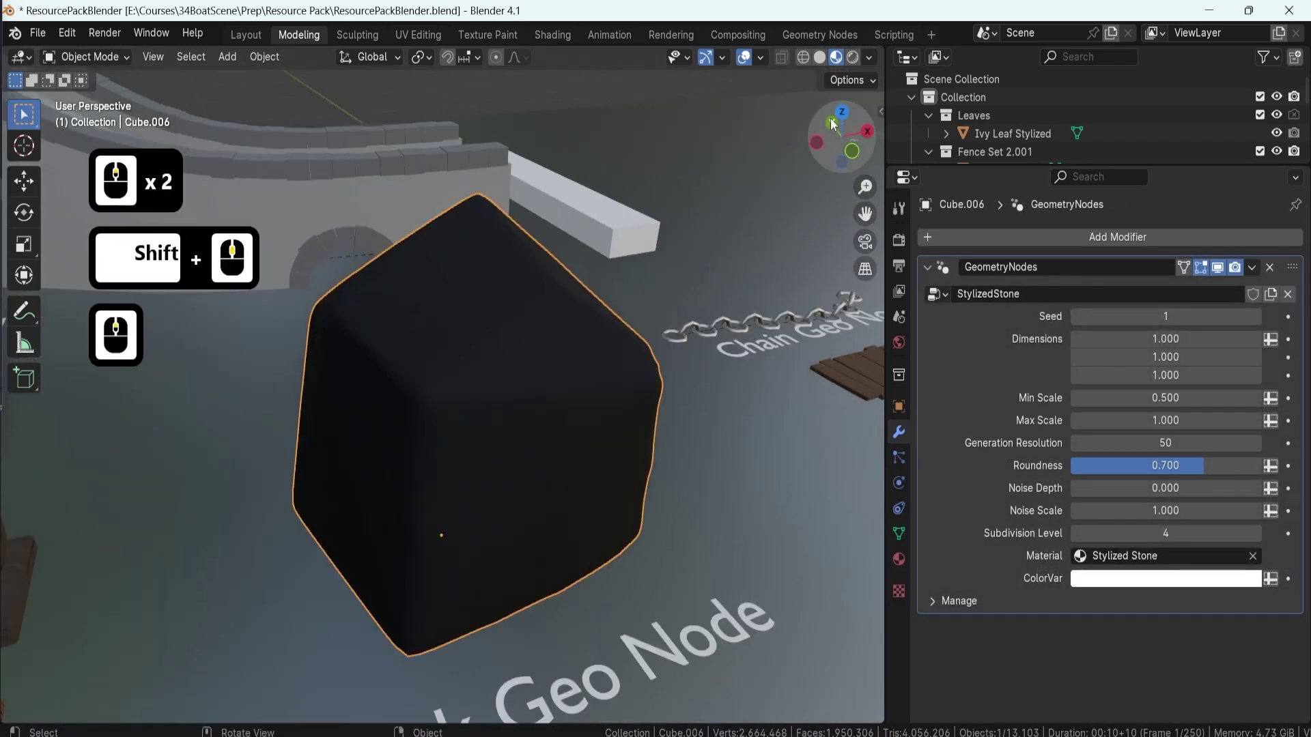
pyautogui.click(849, 62)
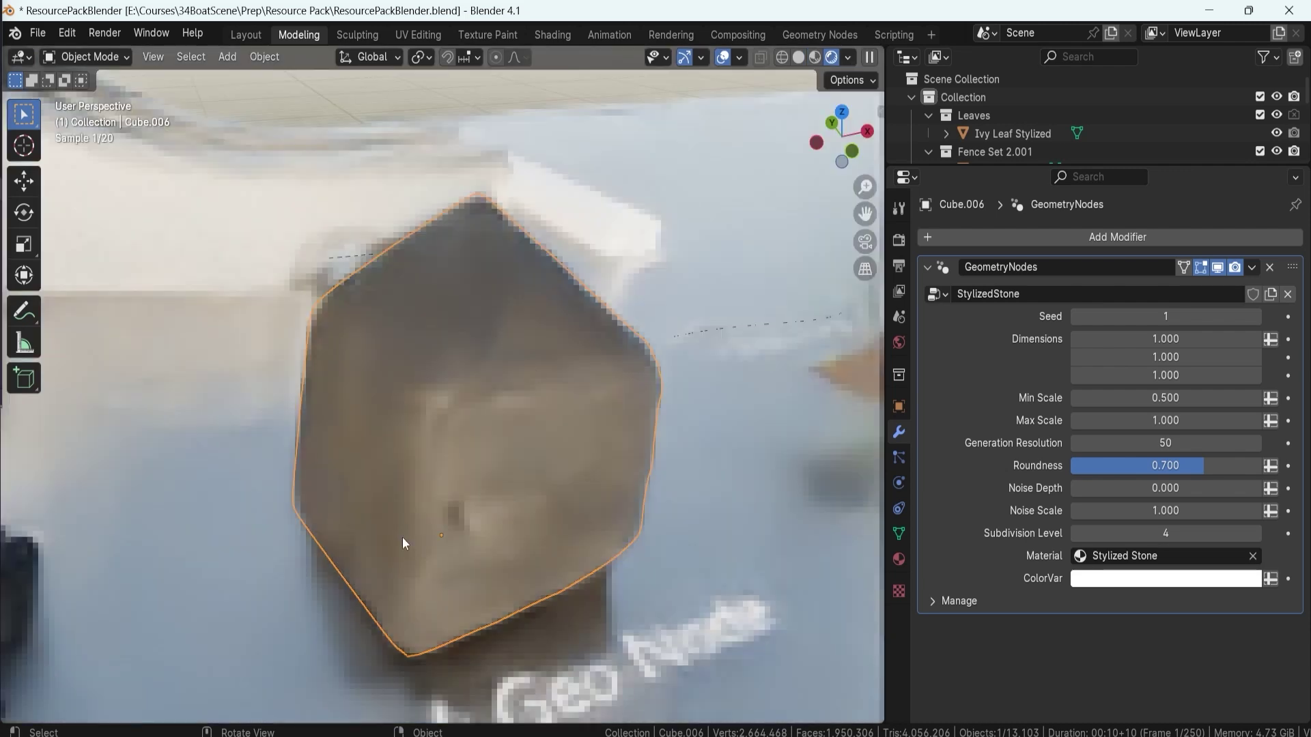
pyautogui.click(814, 58)
pyautogui.scroll(-2, 372, 526)
# Step: Select the Ivy Leaf Stylized object and move it vertically along Z
pyautogui.keyDown('shift'); pyautogui.moveTo(373, 525); pyautogui.dragTo(437, 383, button='middle'); pyautogui.keyUp('shift')
pyautogui.scroll(1, 437, 383)
pyautogui.click(464, 430)
pyautogui.click(490, 471)
pyautogui.press('g')
pyautogui.press('z')
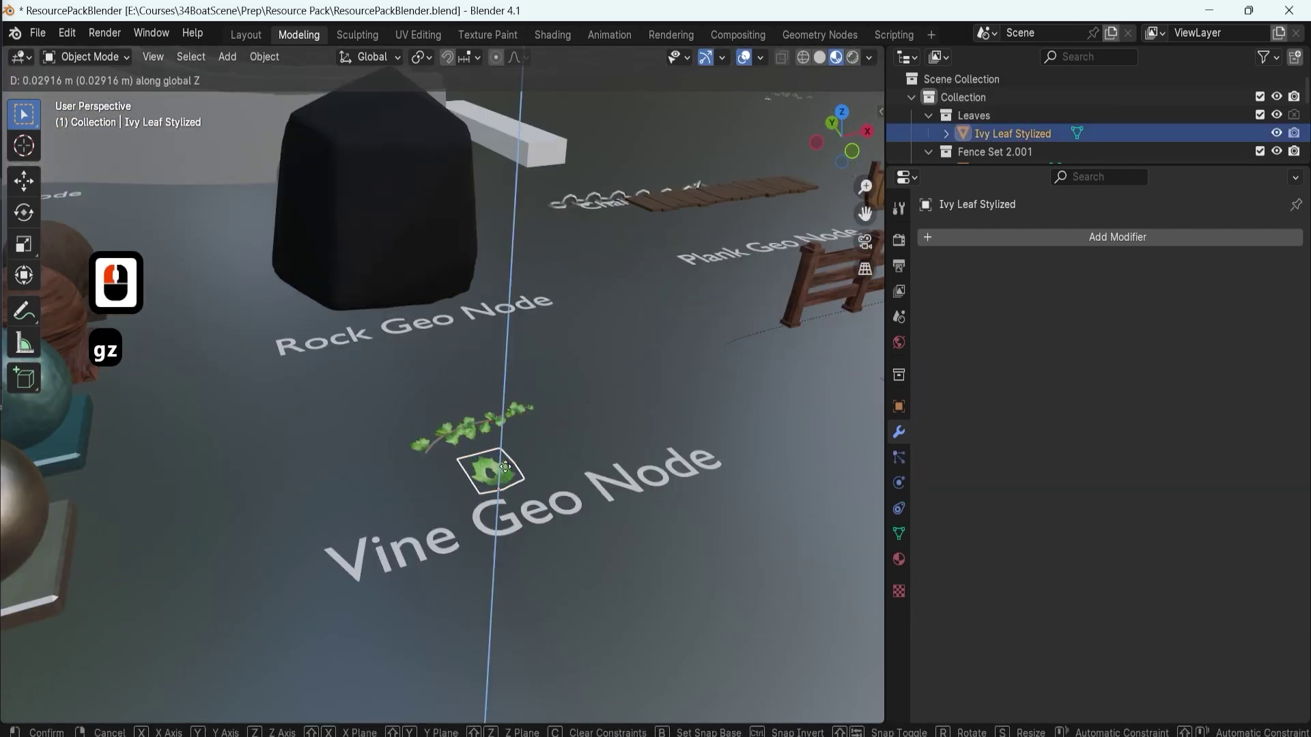
pyautogui.rightClick(506, 468)
pyautogui.click(409, 437)
# Step: Pan the view over to the fence assets
pyautogui.scroll(2, 373, 449)
pyautogui.moveTo(372, 450)
pyautogui.keyDown('shift'); pyautogui.mouseDown(button='middle')
pyautogui.moveTo(399, 411)
pyautogui.moveTo(550, 385)
pyautogui.moveTo(451, 437)
pyautogui.mouseUp(button='middle'); pyautogui.keyUp('shift')
pyautogui.scroll(-2, 399, 411)
pyautogui.scroll(2, 551, 385)
# Step: Compare the stylized stone in Solid and Rendered shading while orbiting around it
pyautogui.click(853, 58)
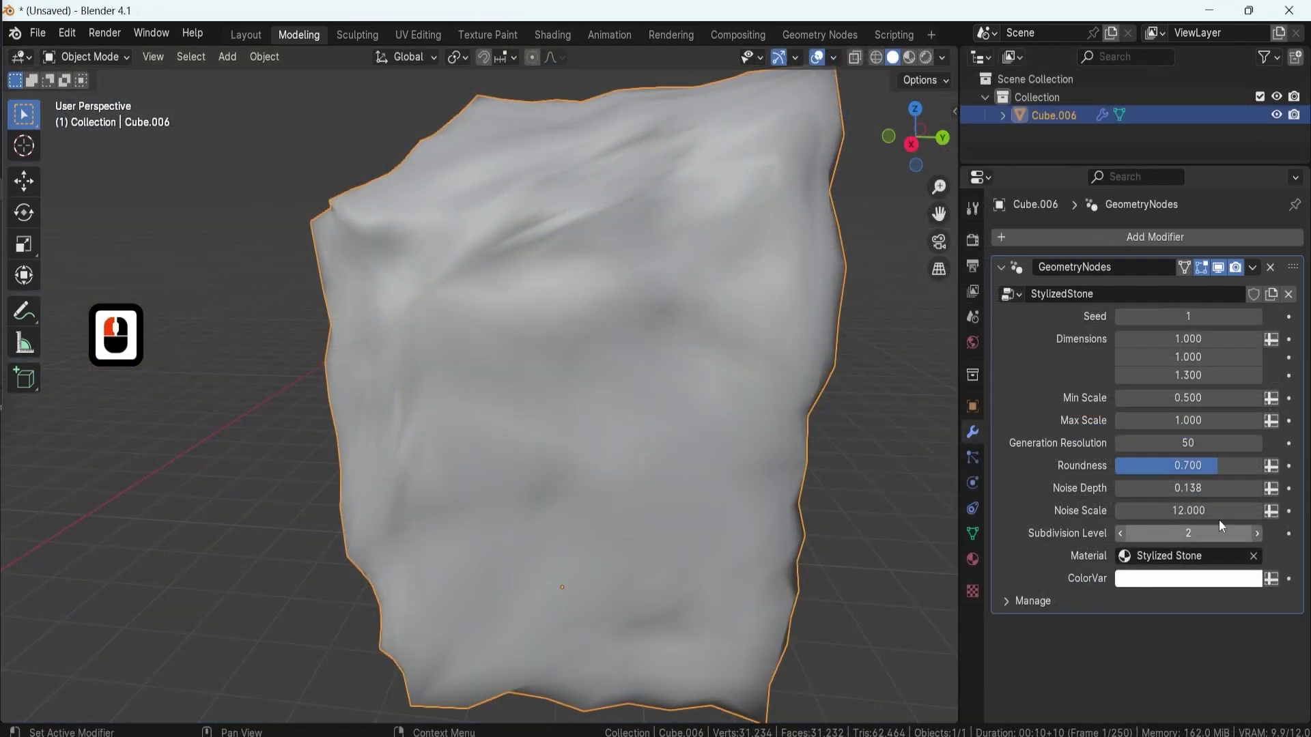
pyautogui.scroll(-2, 856, 80)
pyautogui.scroll(2, 671, 407)
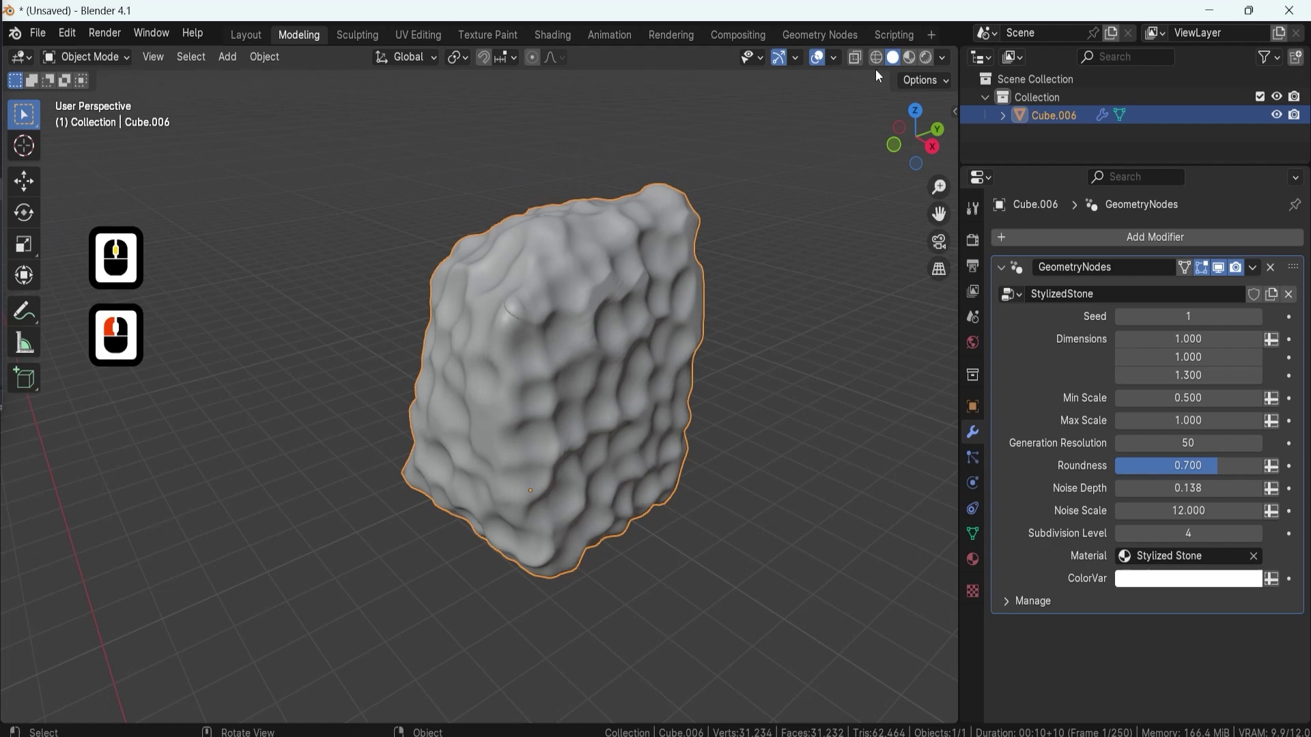
pyautogui.moveTo(615, 382); pyautogui.dragTo(671, 407, button='middle')
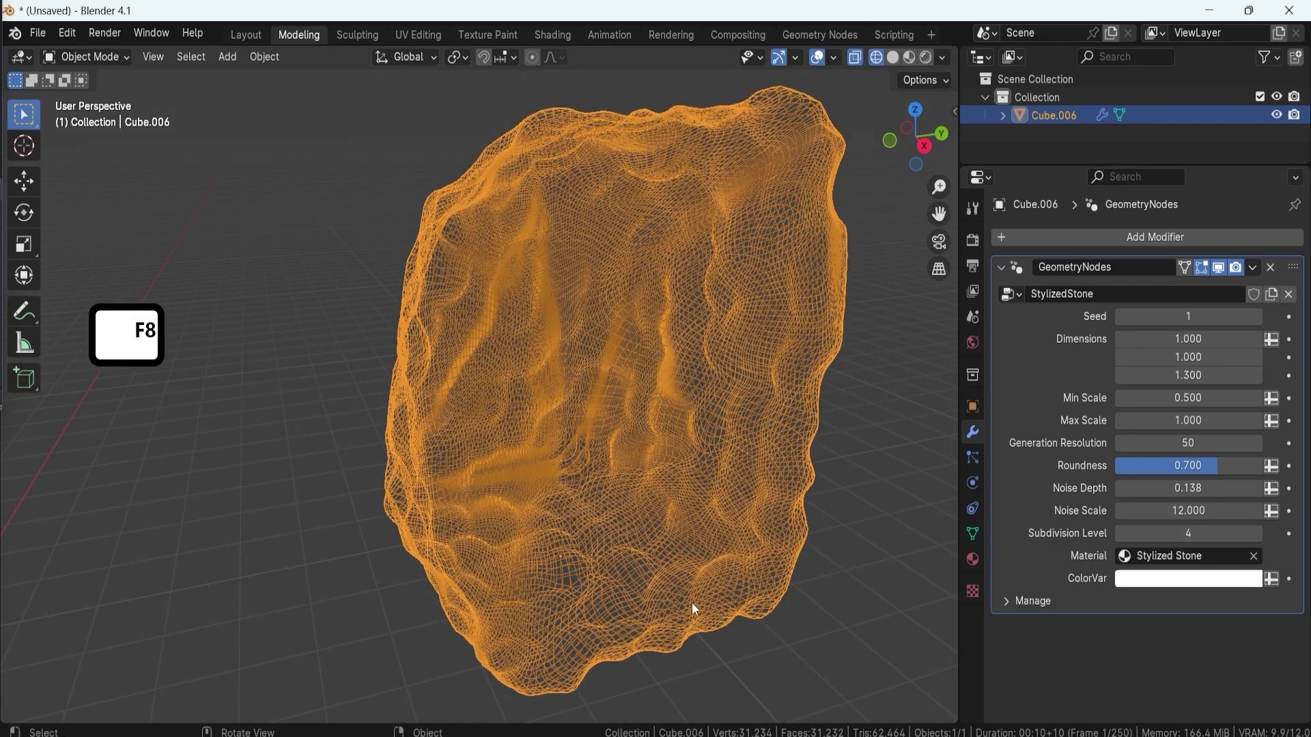
pyautogui.scroll(5, 638, 471)
pyautogui.moveTo(639, 471); pyautogui.dragTo(627, 452, button='middle')
pyautogui.scroll(-4, 627, 451)
pyautogui.hotkey('shift', 'z')
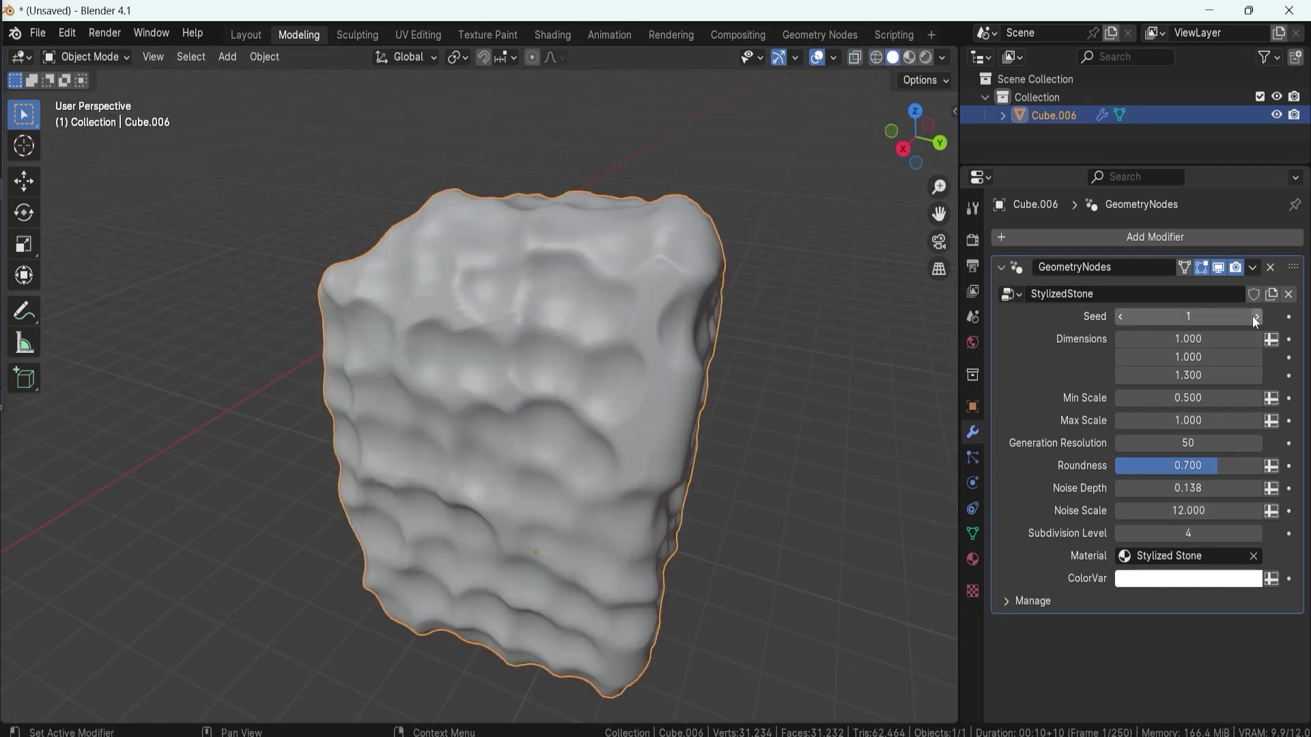
pyautogui.click(926, 57)
pyautogui.scroll(2, 601, 382)
pyautogui.moveTo(614, 409)
pyautogui.mouseDown(button='middle')
pyautogui.moveTo(601, 382)
pyautogui.moveTo(629, 407)
pyautogui.mouseUp(button='middle')
# Step: Set the stone's Noise Scale to 6 and view the rock edge-on
pyautogui.doubleClick(1188, 511)
pyautogui.write('6')
pyautogui.press('Return')
pyautogui.scroll(-2, 629, 407)
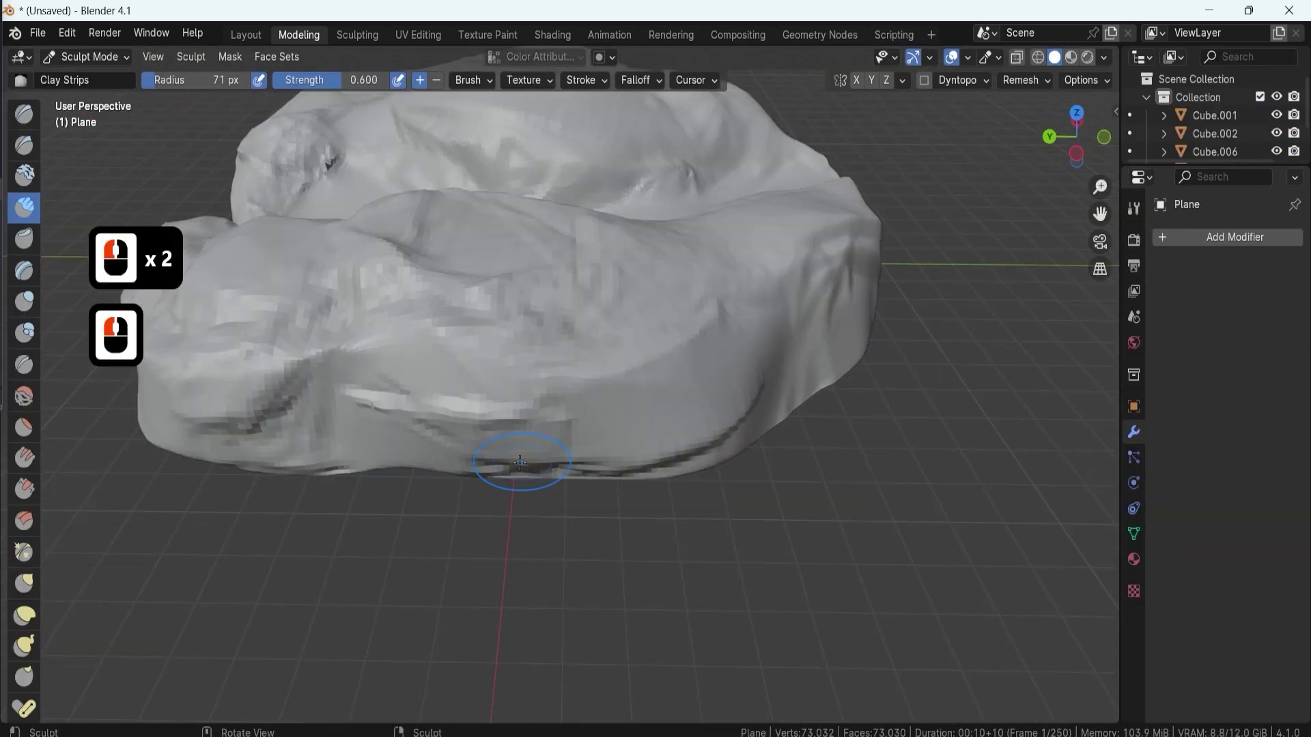
pyautogui.scroll(-3, 471, 360)
pyautogui.moveTo(471, 361)
pyautogui.mouseDown(button='middle')
pyautogui.moveTo(790, 438)
pyautogui.moveTo(755, 477)
pyautogui.moveTo(618, 348)
pyautogui.moveTo(699, 523)
pyautogui.moveTo(671, 312)
pyautogui.mouseUp(button='middle')
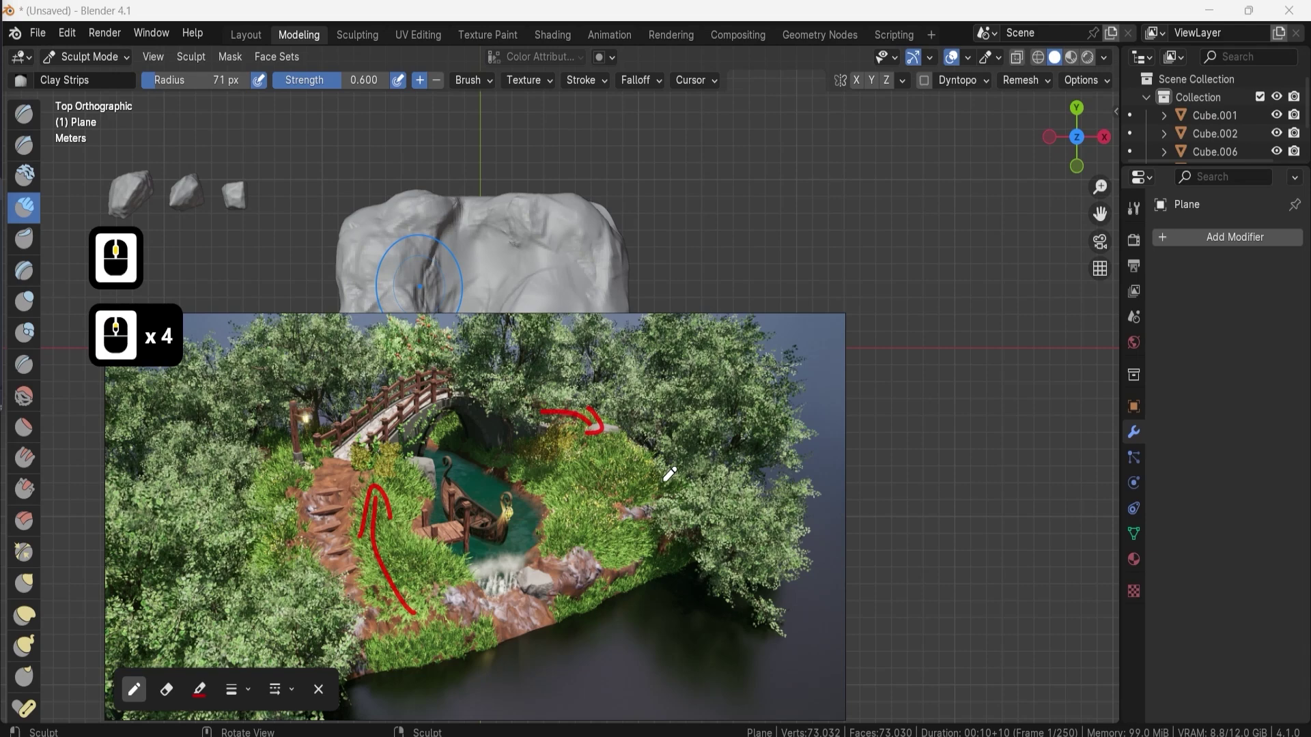
# Step: Bisect the rock mesh with a horizontal cut near its base (Z 0.205 m)
pyautogui.moveTo(419, 287); pyautogui.dragTo(478, 341, button='middle')
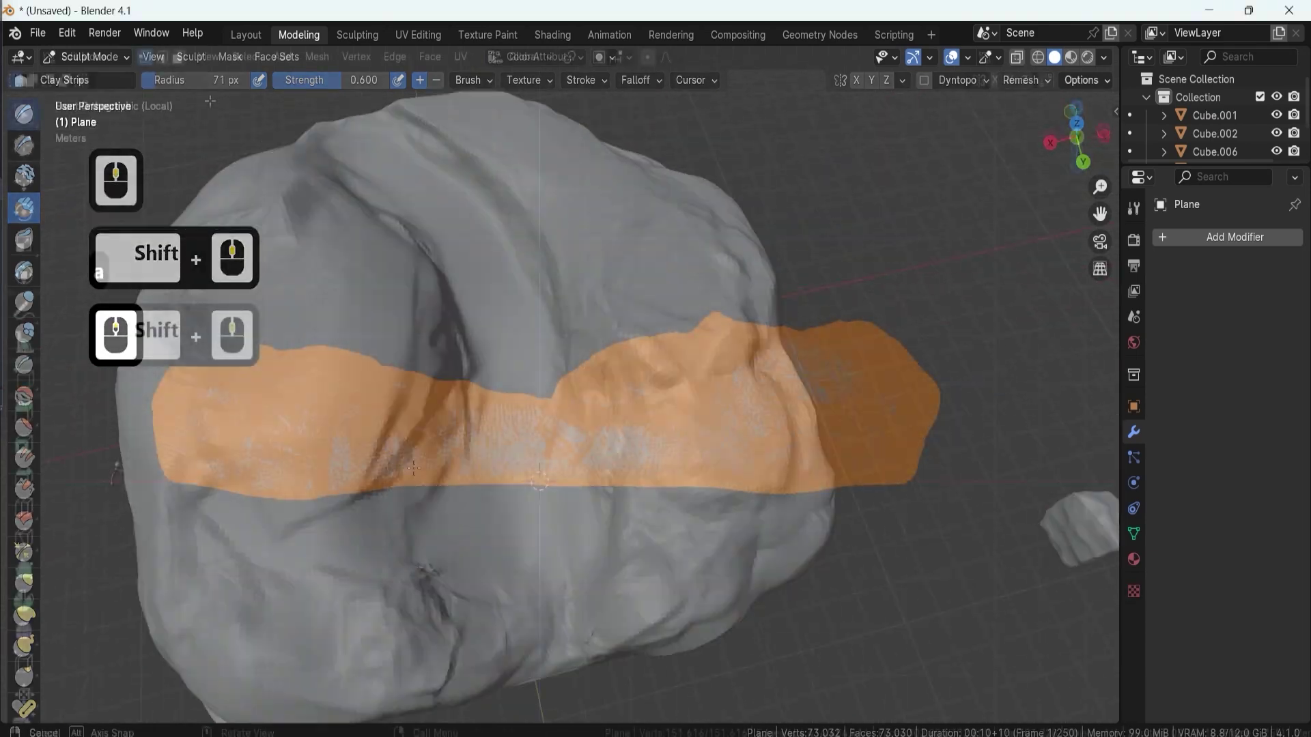
pyautogui.click(317, 57)
pyautogui.click(361, 244)
pyautogui.moveTo(114, 471); pyautogui.dragTo(1010, 477)
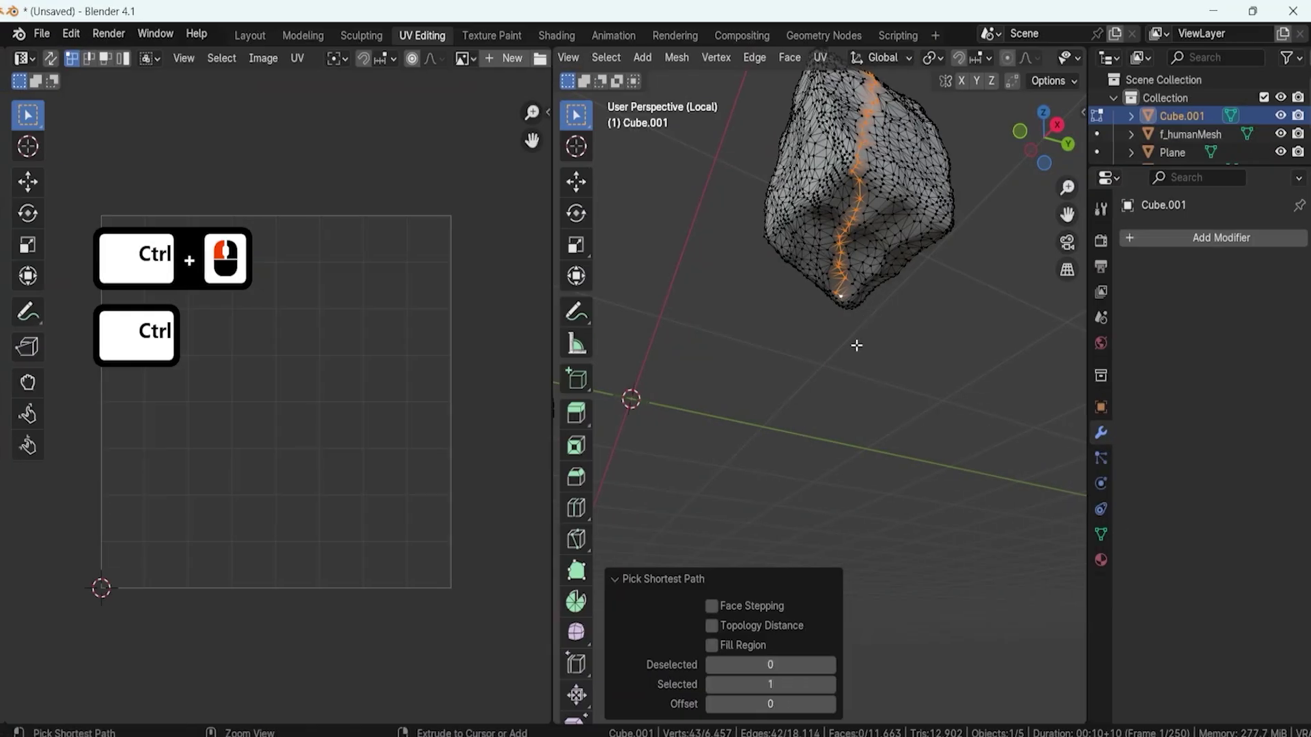
# Step: Mark the selected edge path on the stone as a UV seam
pyautogui.keyDown('shift'); pyautogui.moveTo(867, 75); pyautogui.dragTo(872, 440, button='middle'); pyautogui.keyUp('shift')
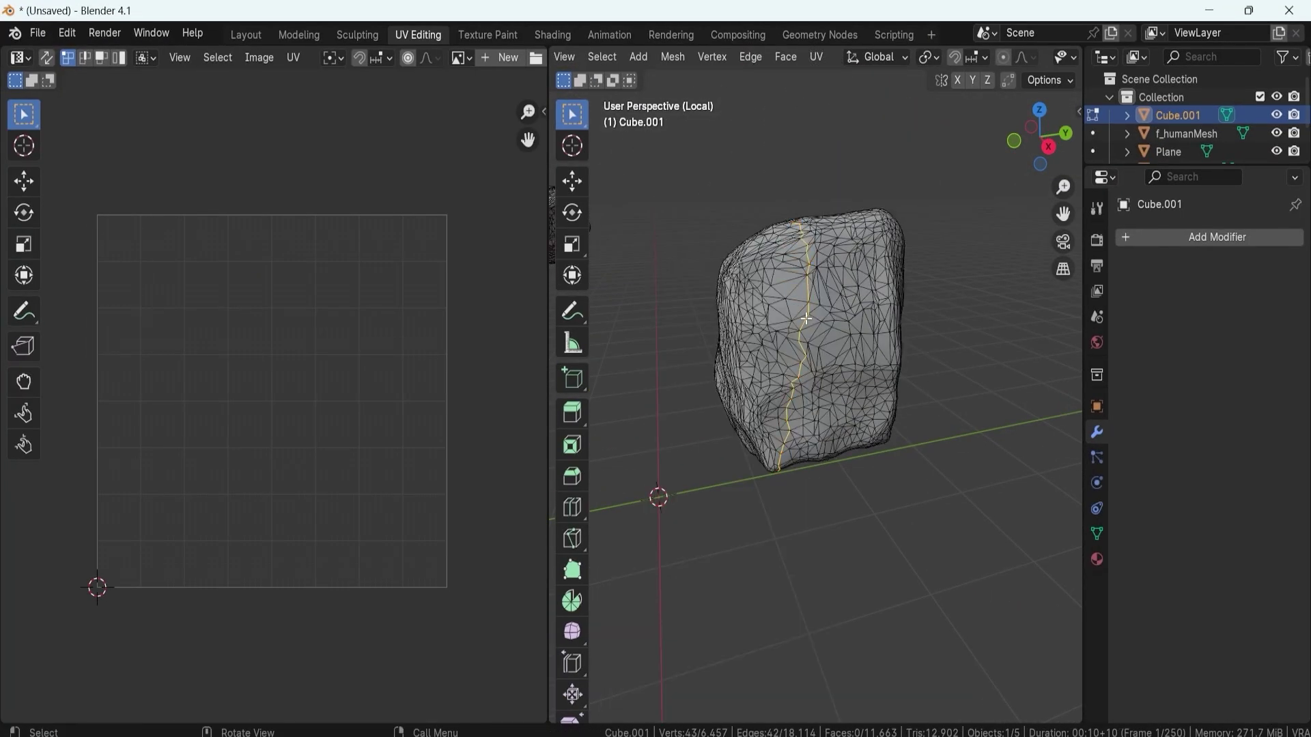
pyautogui.rightClick(806, 318)
pyautogui.click(747, 503)
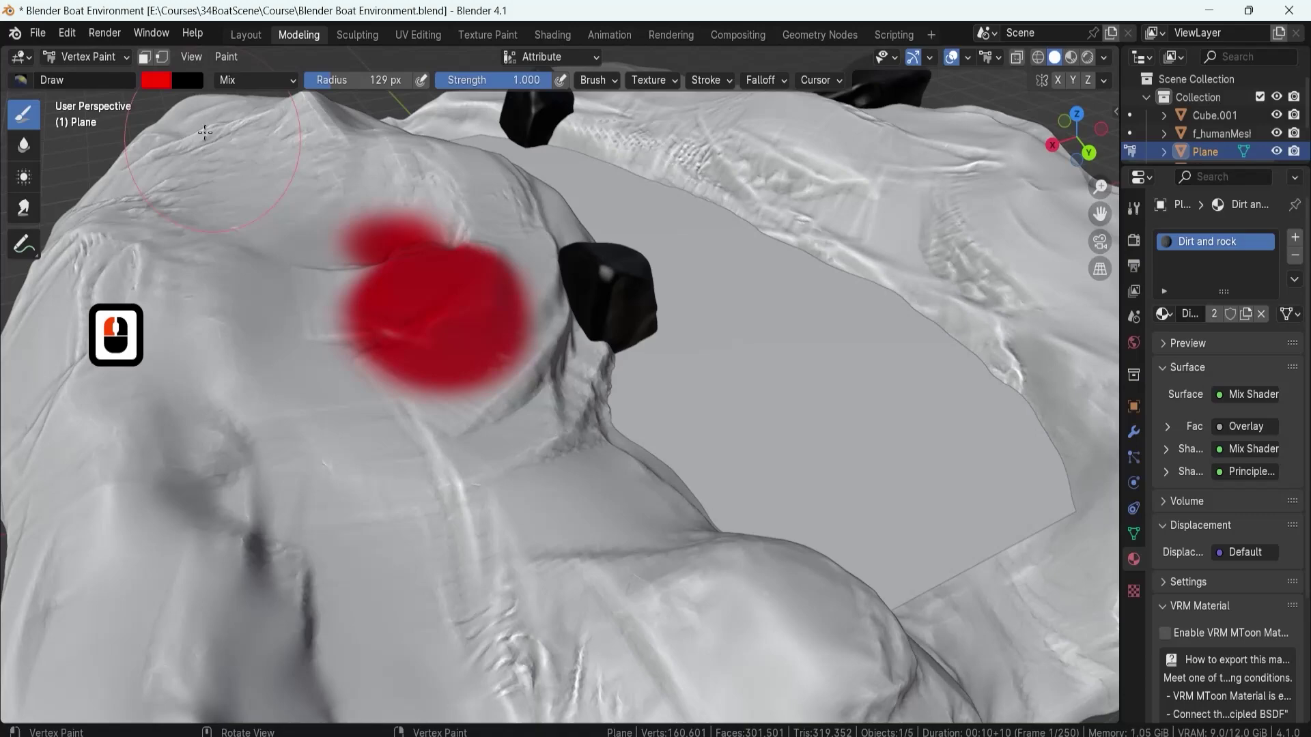
# Step: Vertex-paint a green dab beside the red one on the terrain
pyautogui.click(447, 379)
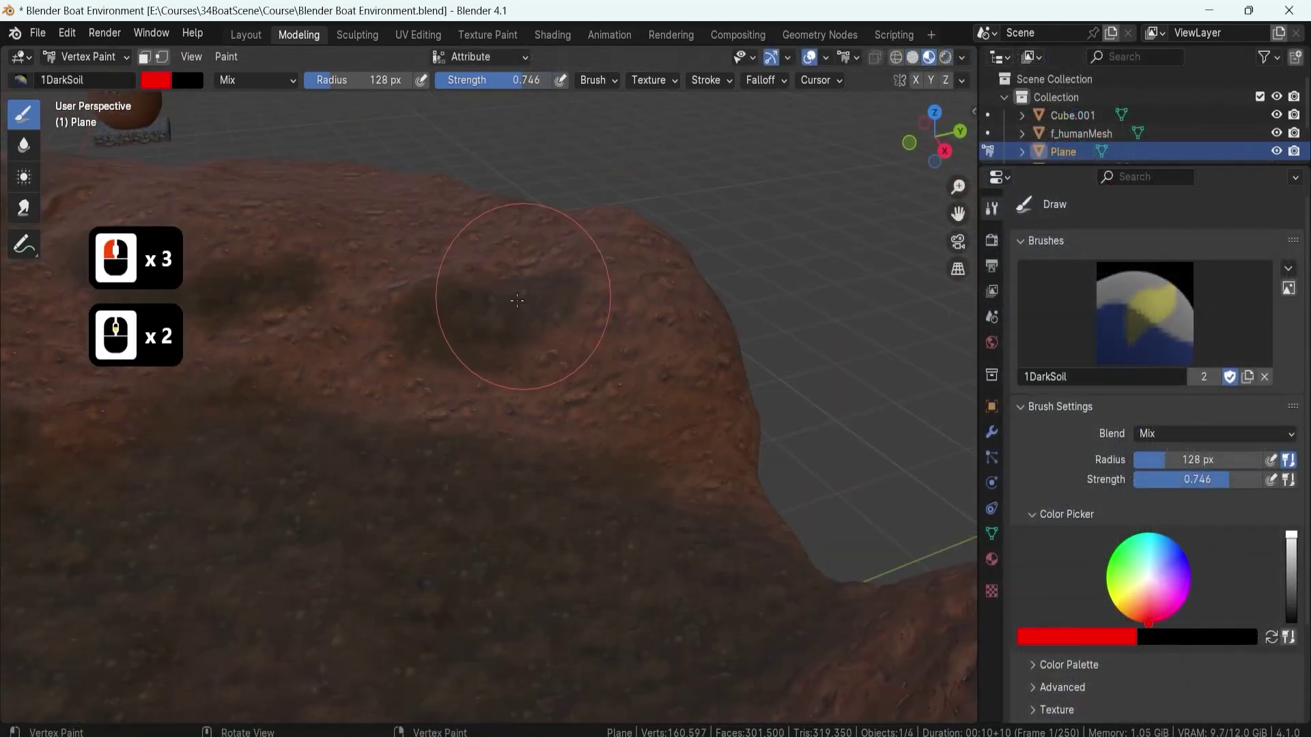
pyautogui.keyDown('shift'); pyautogui.moveTo(521, 308); pyautogui.dragTo(871, 383, button='middle'); pyautogui.keyUp('shift')
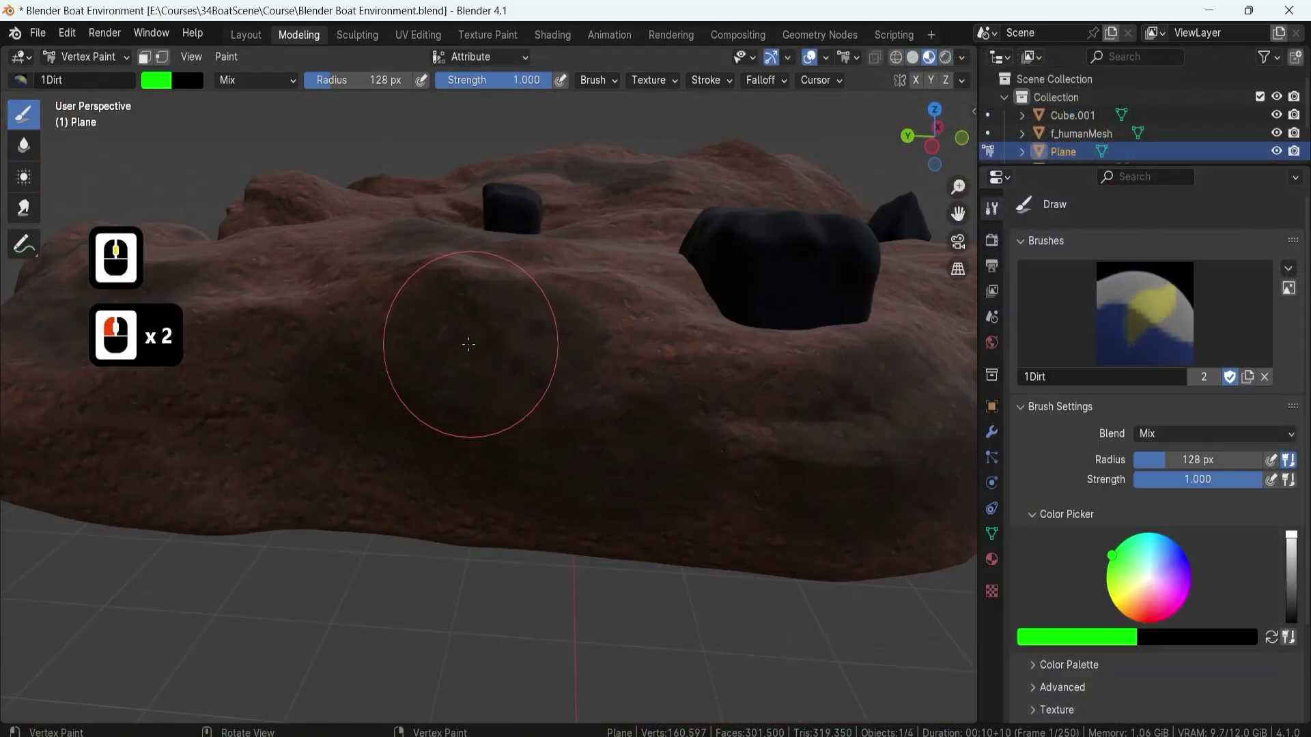
pyautogui.moveTo(468, 336)
pyautogui.mouseDown(button='middle')
pyautogui.moveTo(541, 380)
pyautogui.moveTo(447, 389)
pyautogui.moveTo(699, 441)
pyautogui.mouseUp(button='middle')
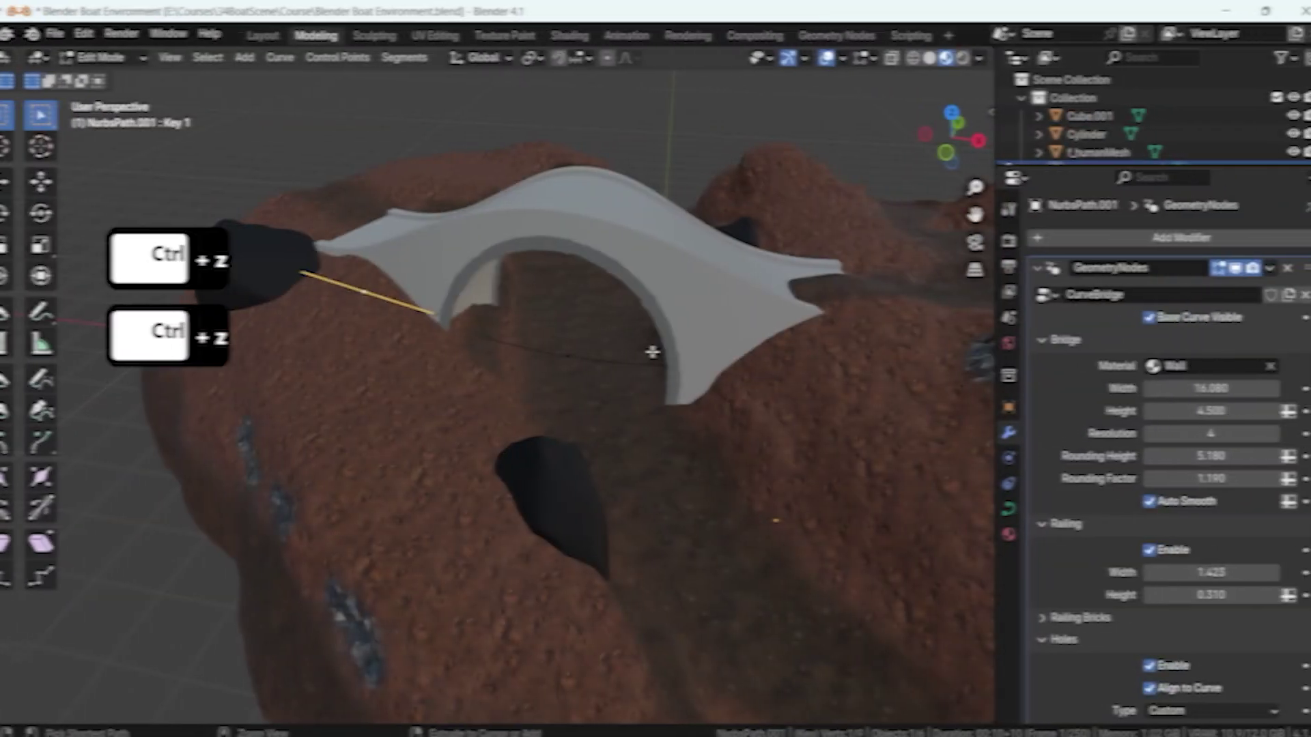
# Step: Rotate the bridge around its vertical Z axis
pyautogui.press('Tab')
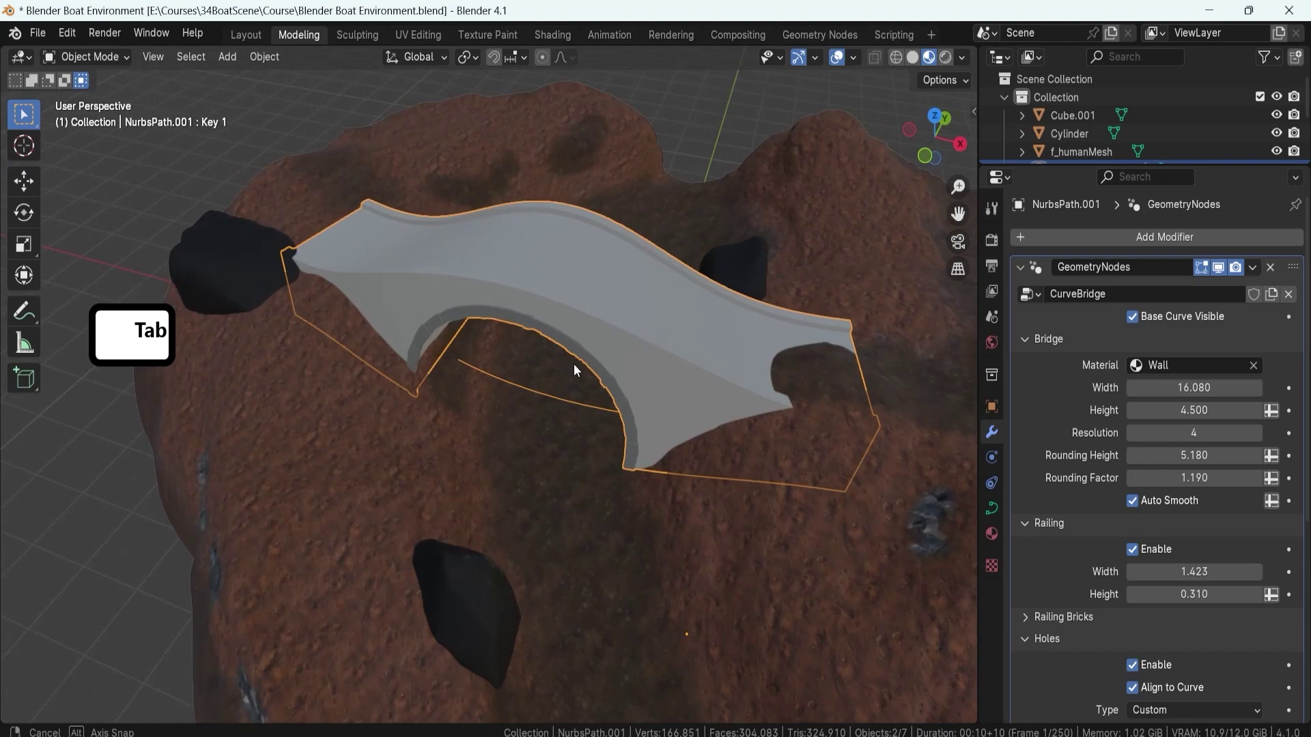
pyautogui.moveTo(574, 363); pyautogui.dragTo(419, 162, button='middle')
pyautogui.press('r')
pyautogui.press('z')
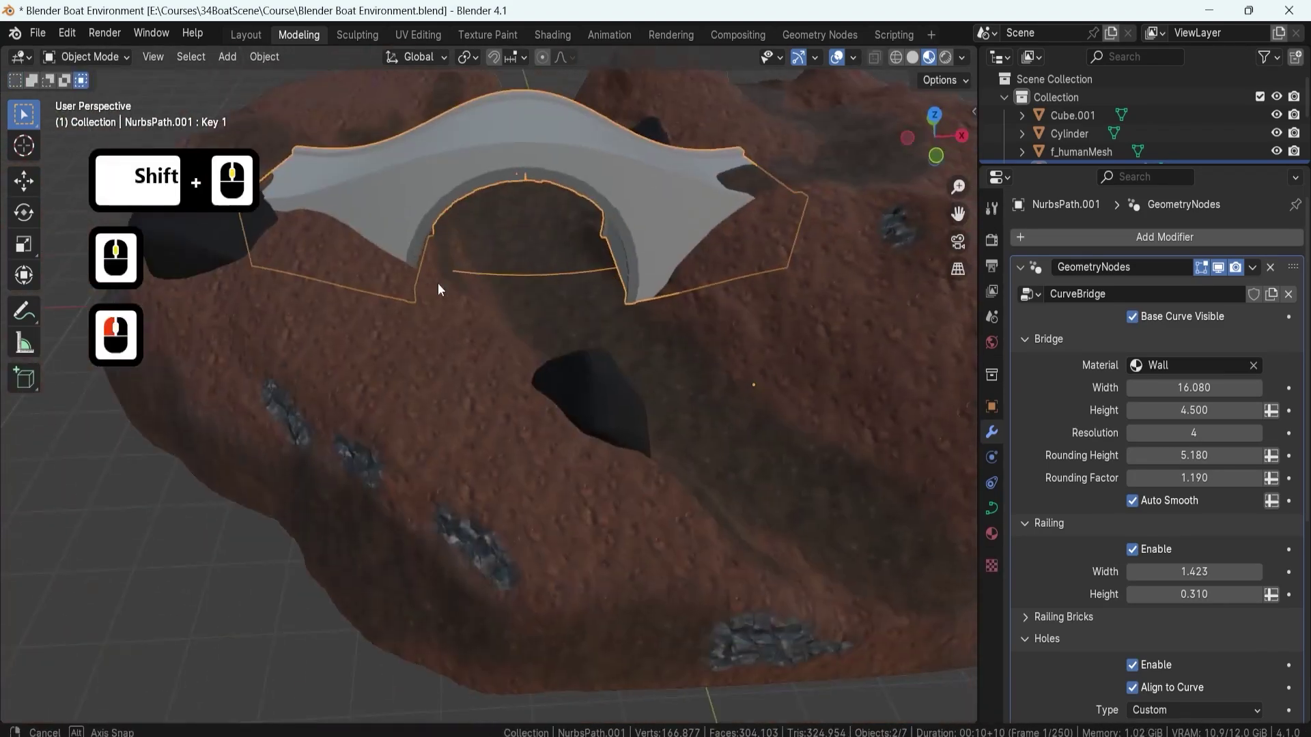
pyautogui.keyDown('shift'); pyautogui.moveTo(437, 283); pyautogui.dragTo(638, 318, button='middle'); pyautogui.keyUp('shift')
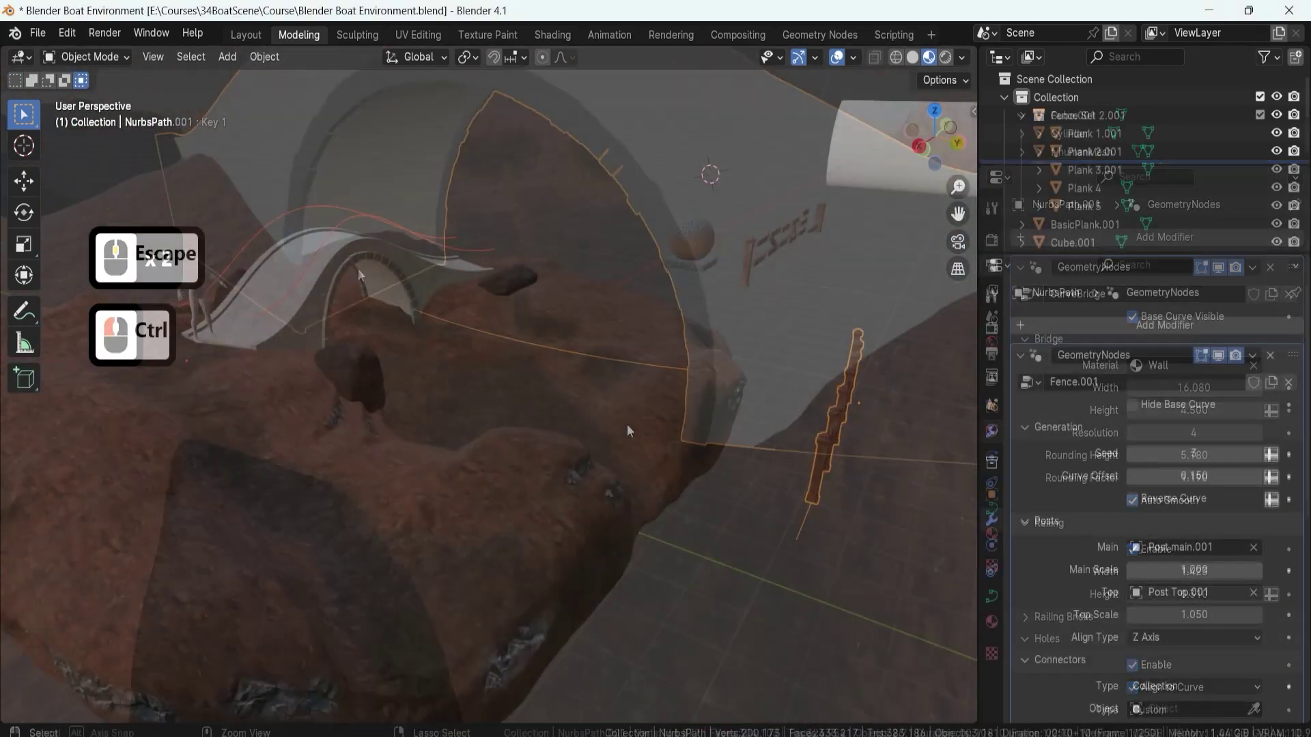
# Step: Copy the fence modifiers onto the selected bridge curve with Ctrl+L
pyautogui.hotkey('ctrl', 'l')
pyautogui.click(546, 649)
pyautogui.moveTo(420, 307); pyautogui.dragTo(547, 368, button='middle')
# Step: Separate part of the fence curve's points into a new fence object
pyautogui.click(457, 303)
pyautogui.click(478, 321)
pyautogui.moveTo(717, 281); pyautogui.dragTo(621, 239, button='middle')
pyautogui.press('Tab')
pyautogui.moveTo(621, 239); pyautogui.dragTo(536, 525)
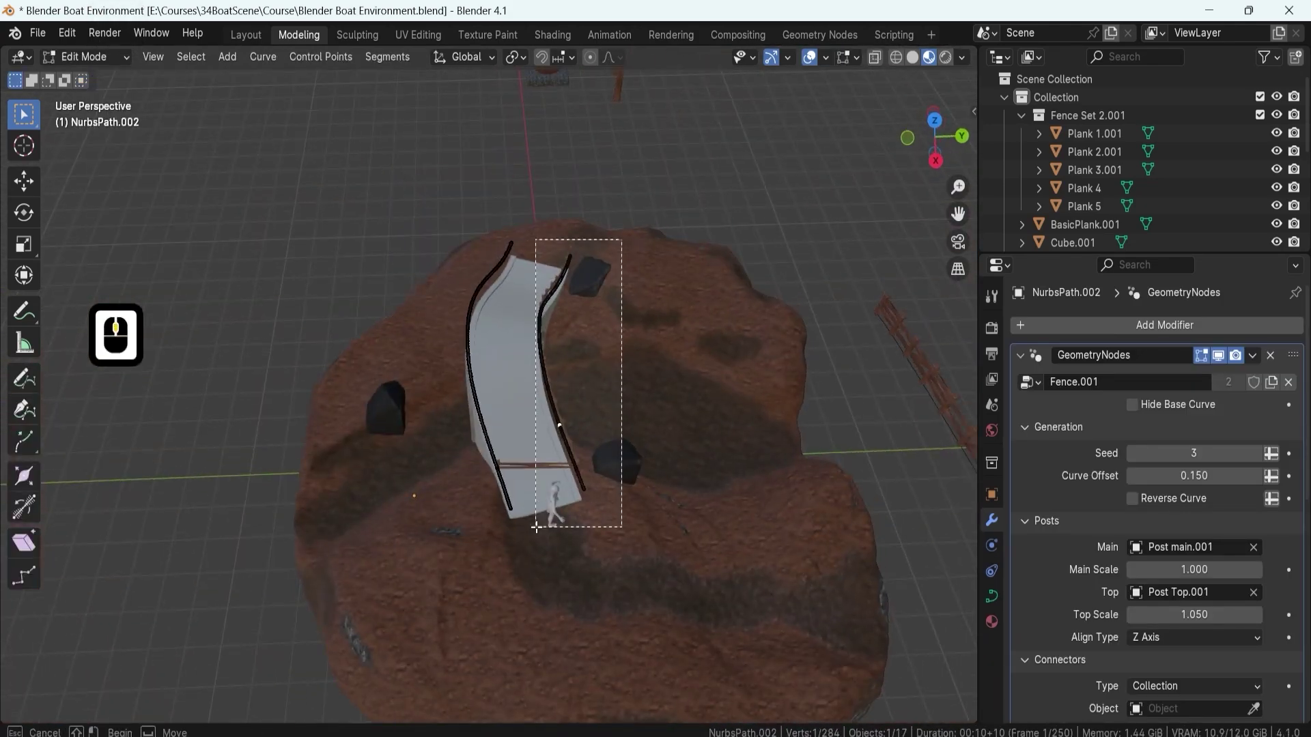
pyautogui.click(561, 405)
pyautogui.press('Tab')
# Step: Move the new fence along Y onto the opposite edge of the bridge
pyautogui.scroll(4, 556, 469)
pyautogui.moveTo(408, 304); pyautogui.dragTo(722, 383, button='middle')
pyautogui.press('KP_7')
pyautogui.press('g')
pyautogui.press('y')
pyautogui.click(464, 281)
pyautogui.moveTo(464, 281); pyautogui.dragTo(471, 273, button='middle')
pyautogui.keyDown('shift'); pyautogui.moveTo(471, 273); pyautogui.dragTo(464, 281, button='middle'); pyautogui.keyUp('shift')
pyautogui.scroll(-2, 473, 262)
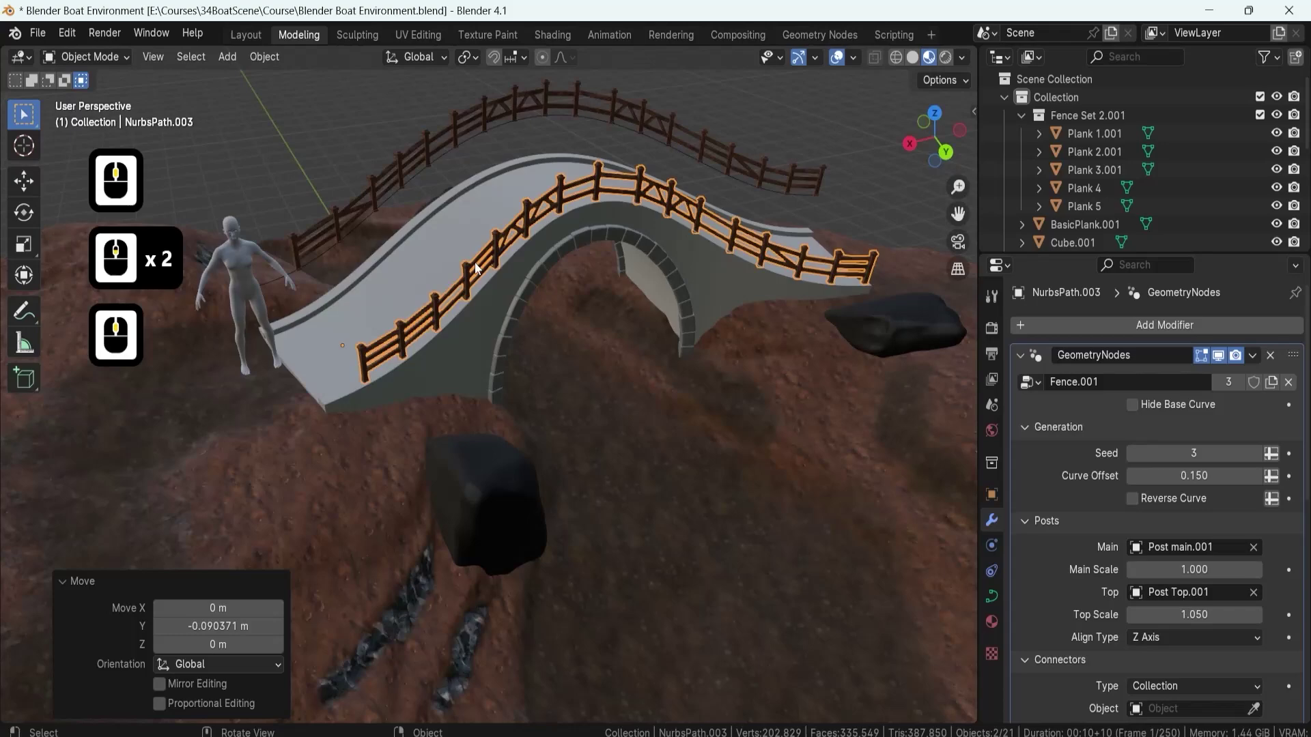
pyautogui.scroll(-3, 1188, 579)
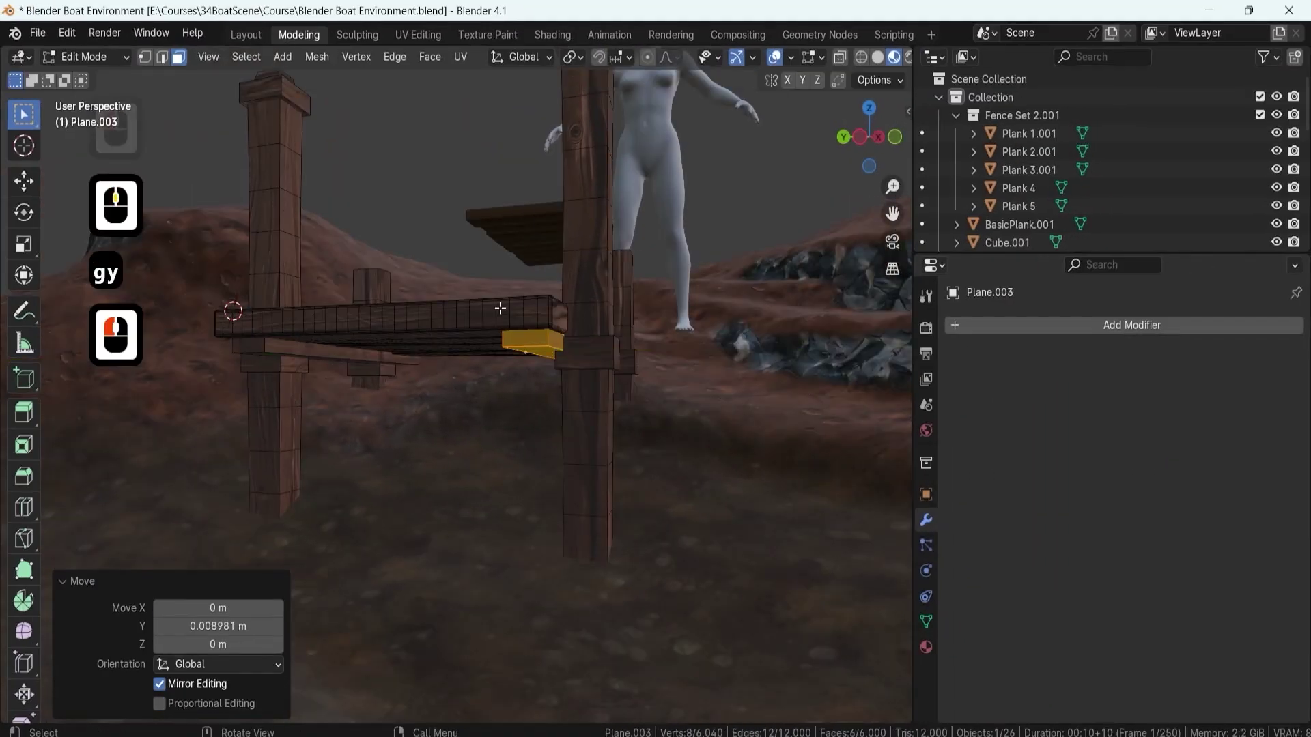
# Step: Bevel the top edges of the dock posts
pyautogui.moveTo(503, 304); pyautogui.dragTo(431, 452, button='middle')
pyautogui.press('3')
pyautogui.press('2')
pyautogui.moveTo(511, 362); pyautogui.dragTo(636, 350, button='middle')
pyautogui.hotkey('ctrl', 'b')
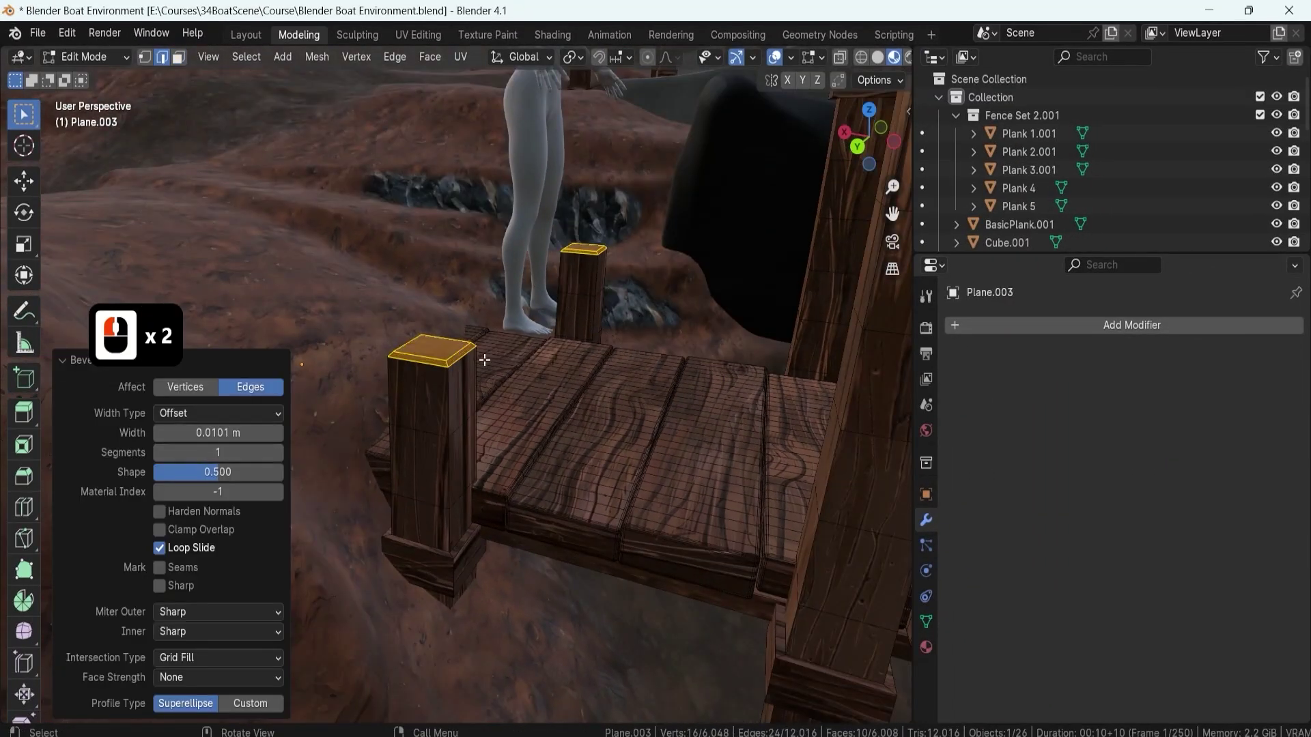
pyautogui.press('Tab')
pyautogui.moveTo(484, 360); pyautogui.dragTo(519, 445, button='middle')
pyautogui.scroll(-5, 354, 407)
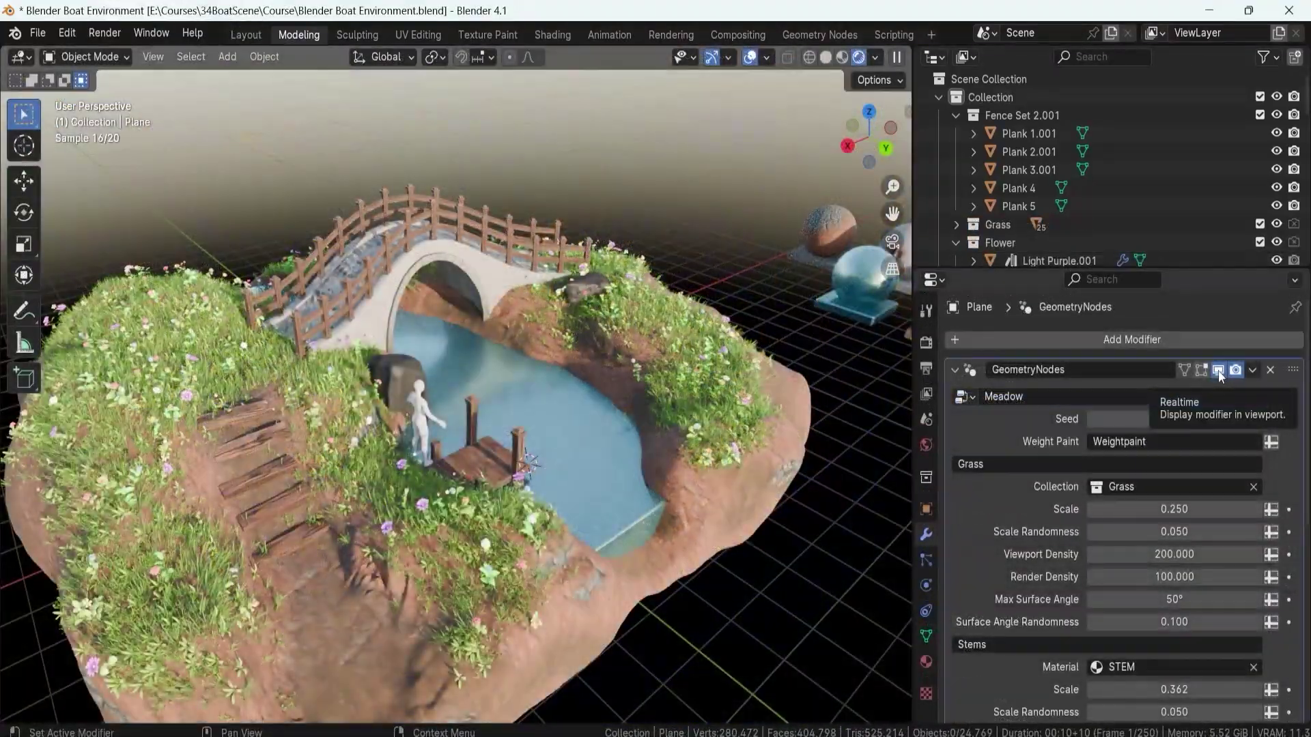
# Step: Disable the Meadow modifier in the viewport to hide the grass and flowers
pyautogui.click(1218, 370)
pyautogui.moveTo(437, 409); pyautogui.dragTo(486, 443, button='middle')
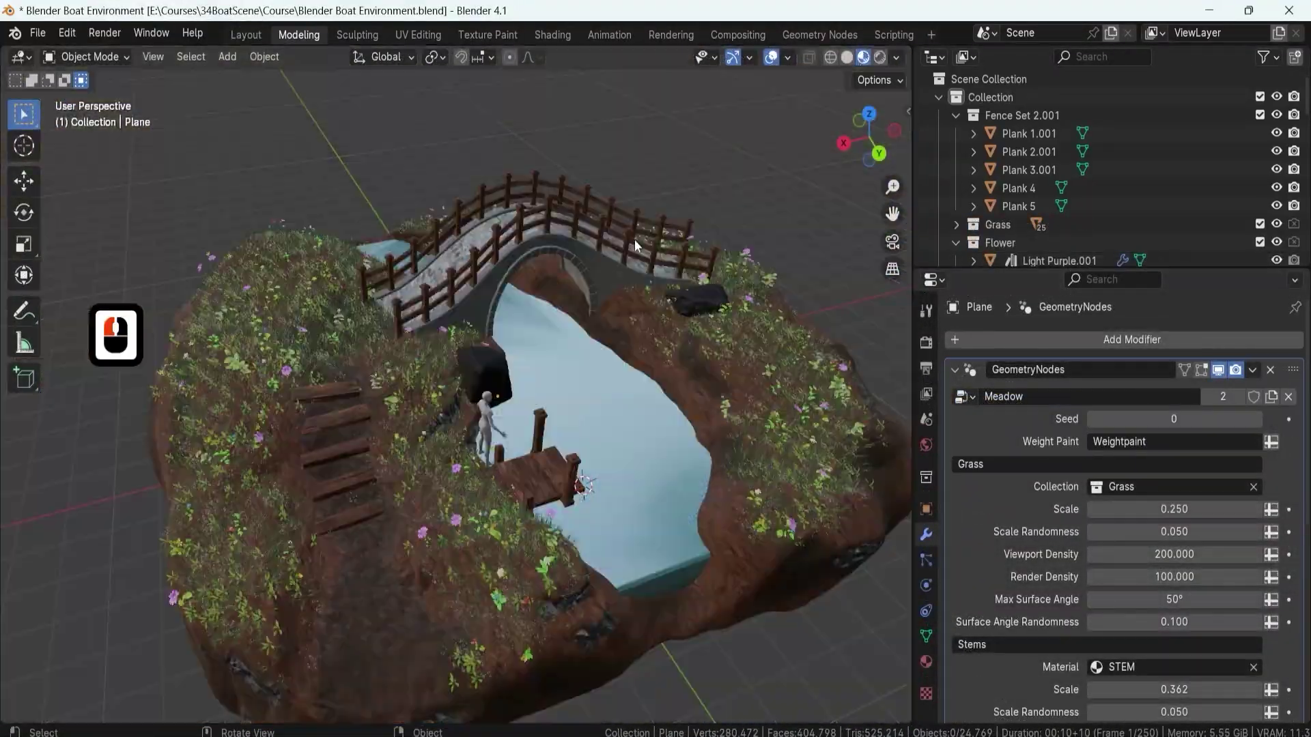
pyautogui.moveTo(633, 239)
pyautogui.mouseDown(button='middle')
pyautogui.moveTo(625, 337)
pyautogui.moveTo(567, 341)
pyautogui.mouseUp(button='middle')
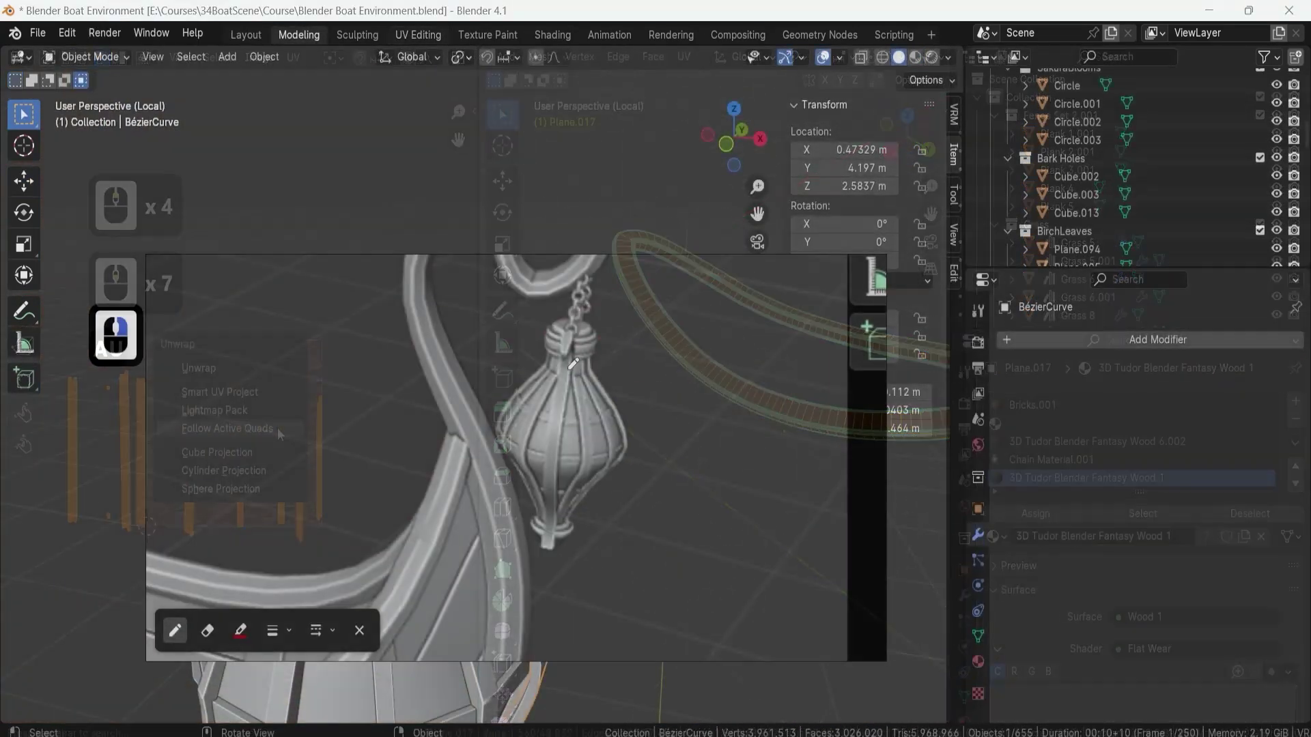
# Step: Extrude the end of the lantern's hanger curve to lengthen it
pyautogui.press('Tab')
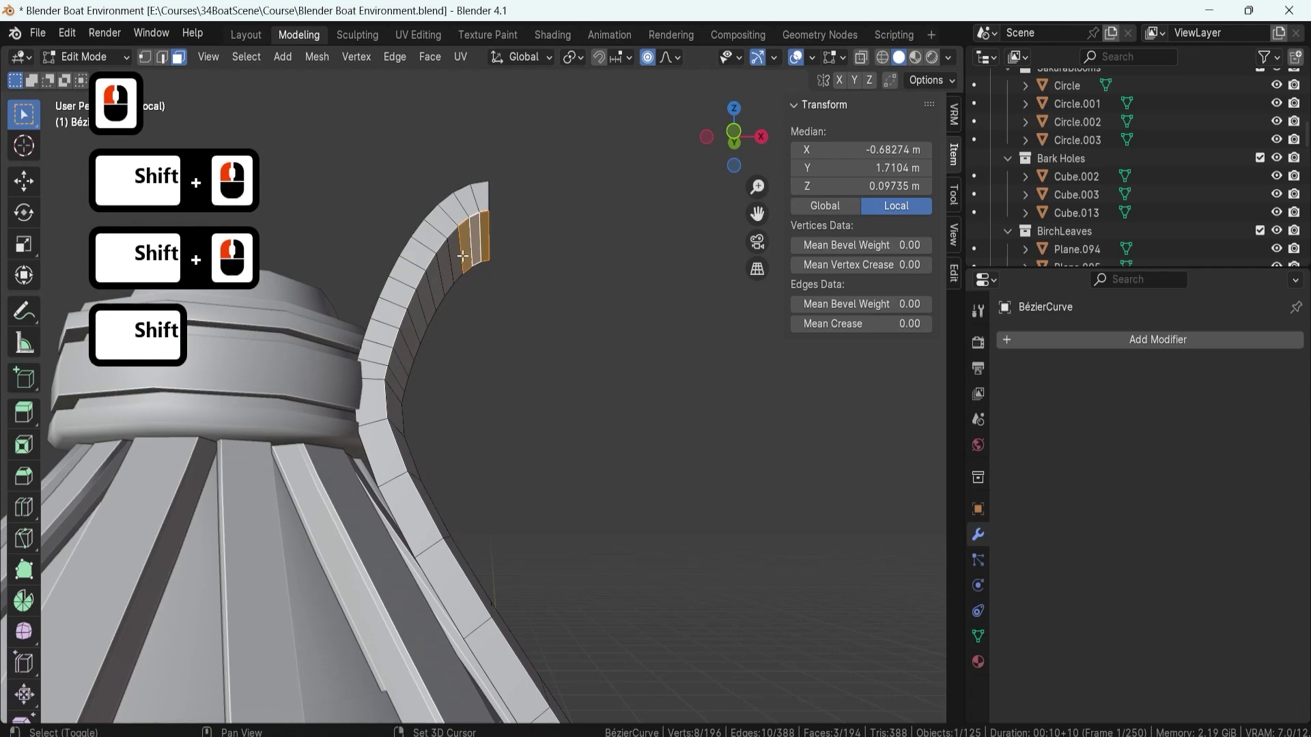
pyautogui.press('e')
pyautogui.click(496, 359)
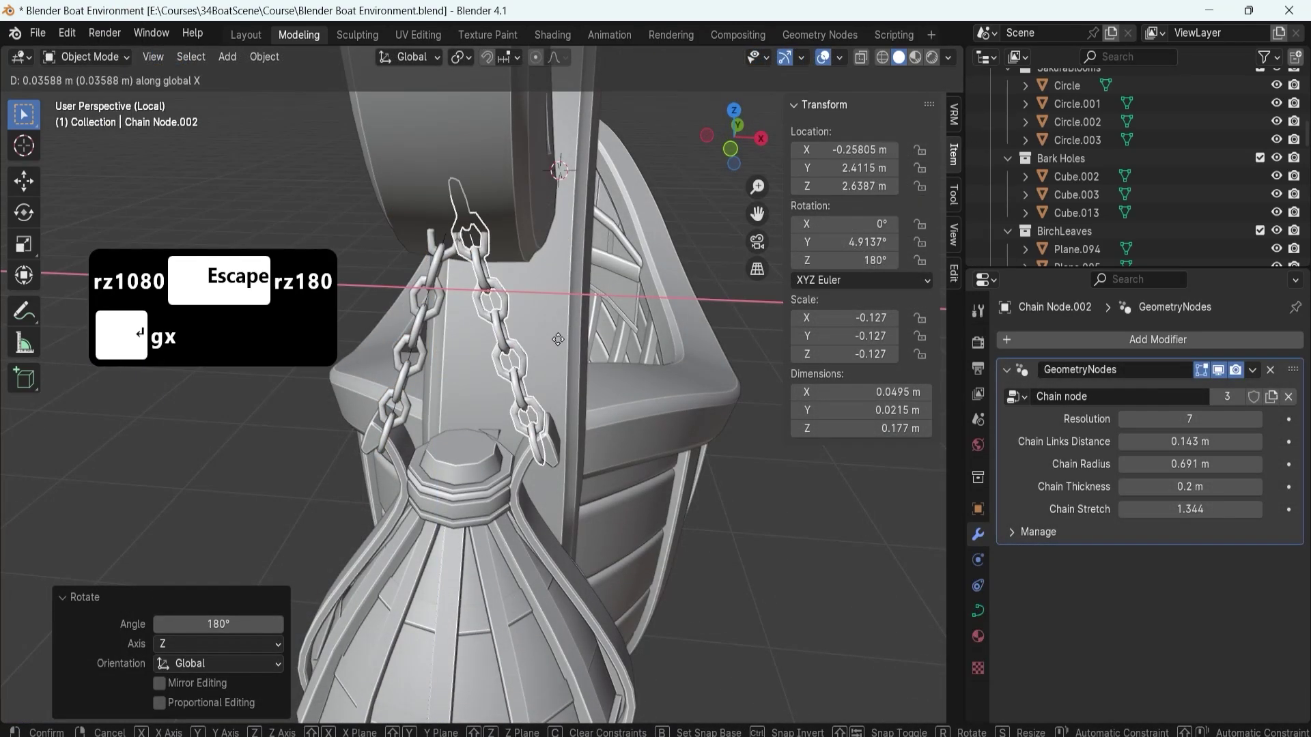
# Step: Move Chain Node.002 along X beside the first chain
pyautogui.click(558, 339)
pyautogui.scroll(2, 558, 339)
pyautogui.moveTo(558, 339); pyautogui.dragTo(519, 410, button='middle')
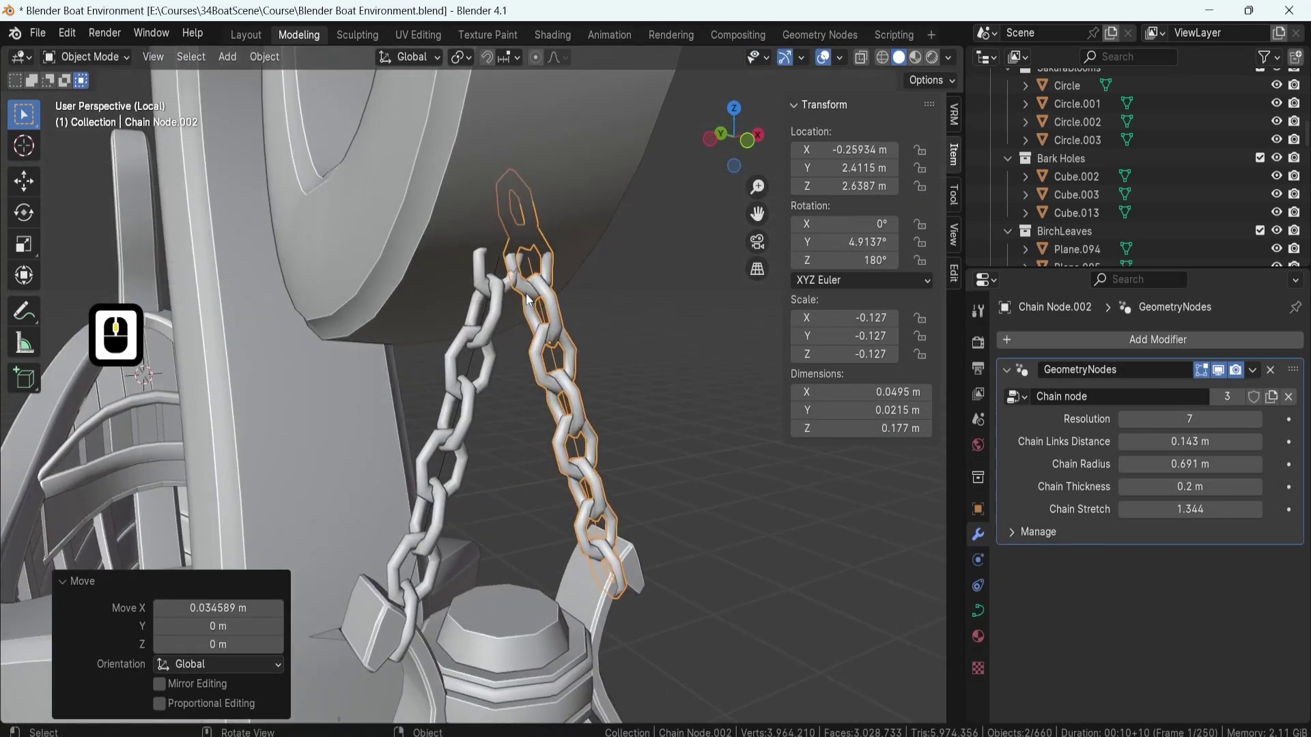
pyautogui.scroll(-5, 519, 409)
pyautogui.scroll(13, 516, 420)
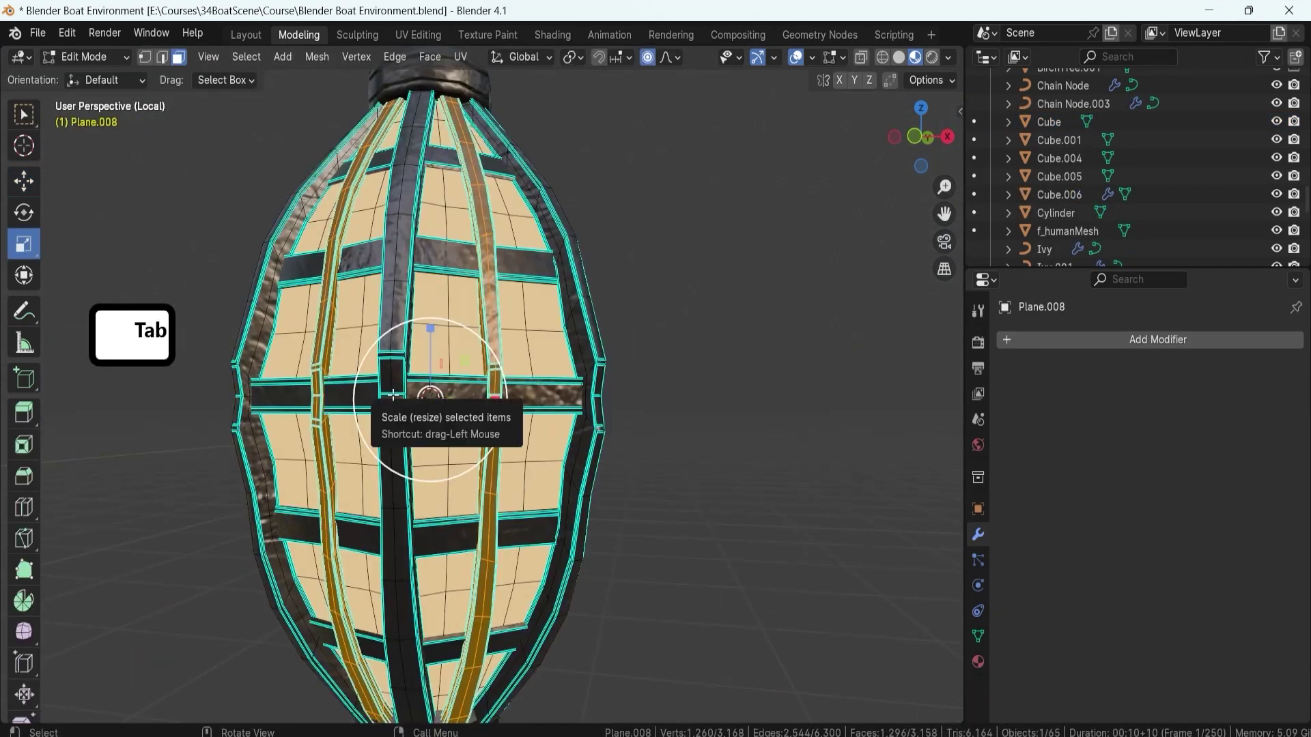
pyautogui.keyDown('alt'); pyautogui.click(393, 395); pyautogui.keyUp('alt')
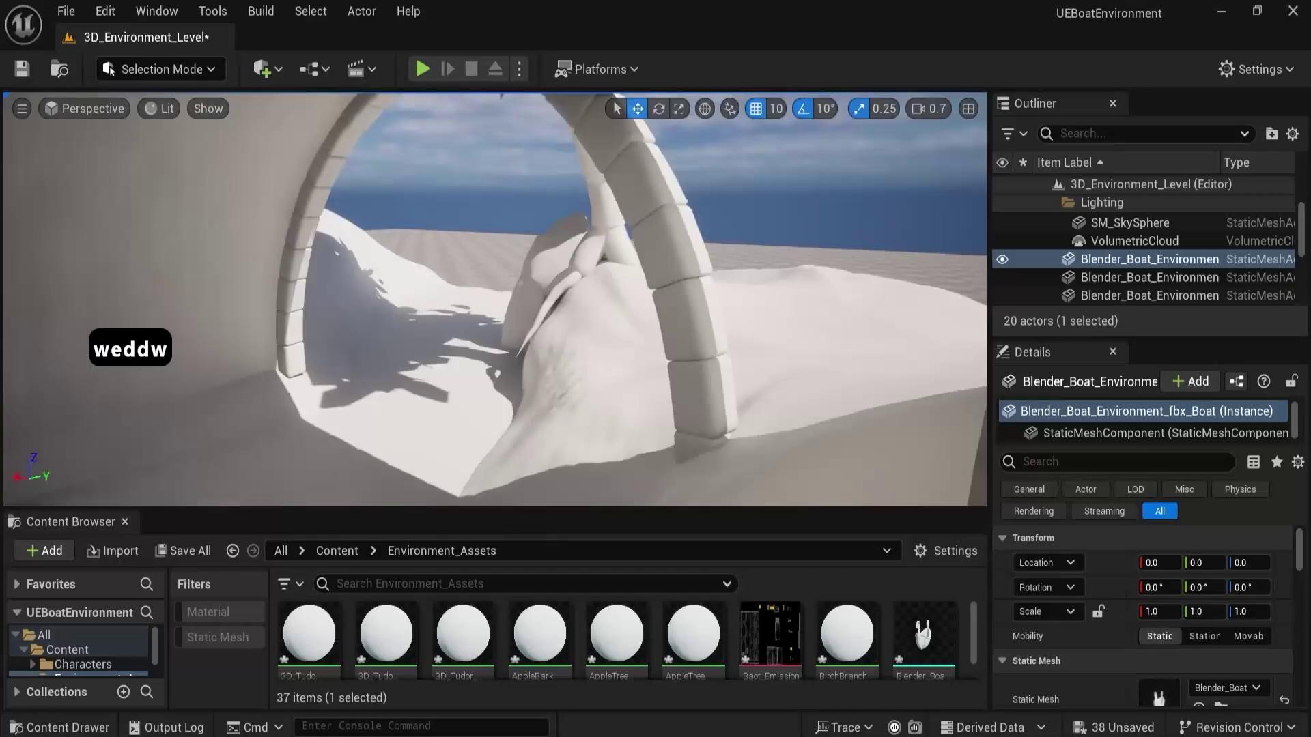
# Step: Change the tint Constant3Vector colour in the railing material and save it
pyautogui.press('s')
pyautogui.press('w')
pyautogui.press('d')
pyautogui.press('a')
pyautogui.press('s')
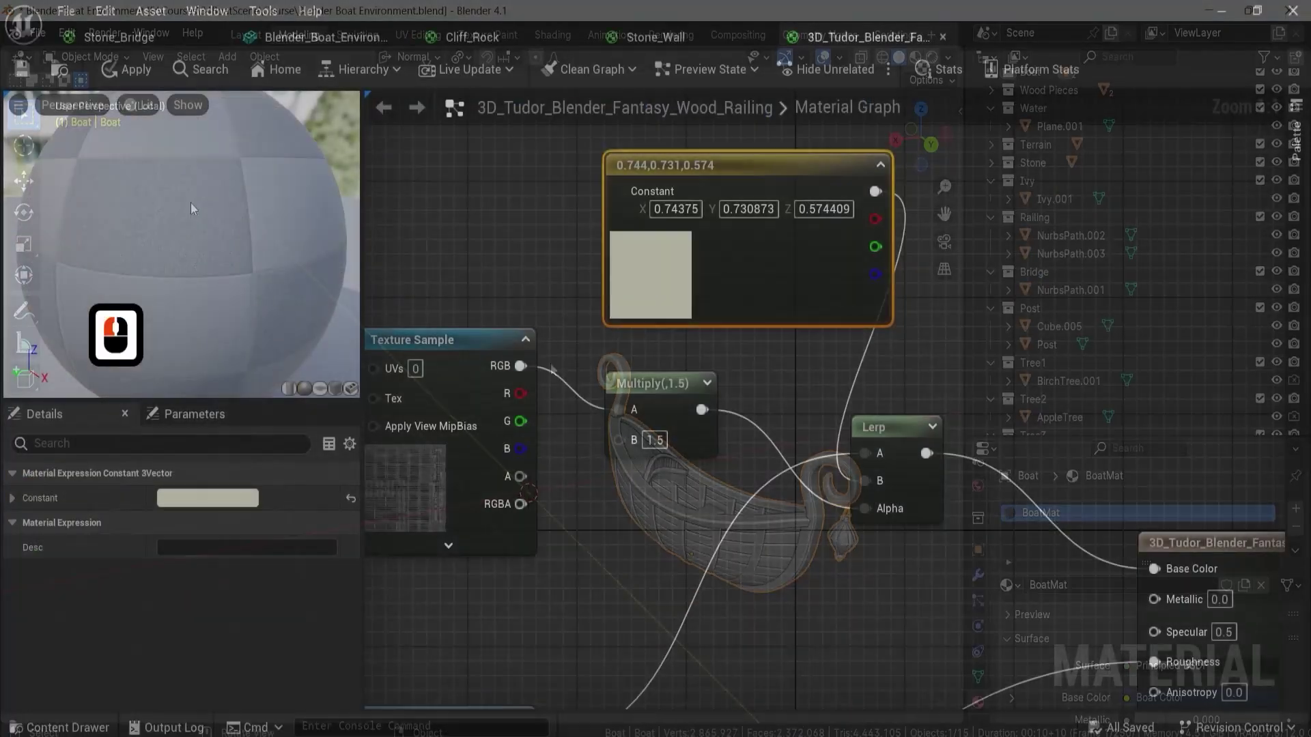
pyautogui.doubleClick(650, 274)
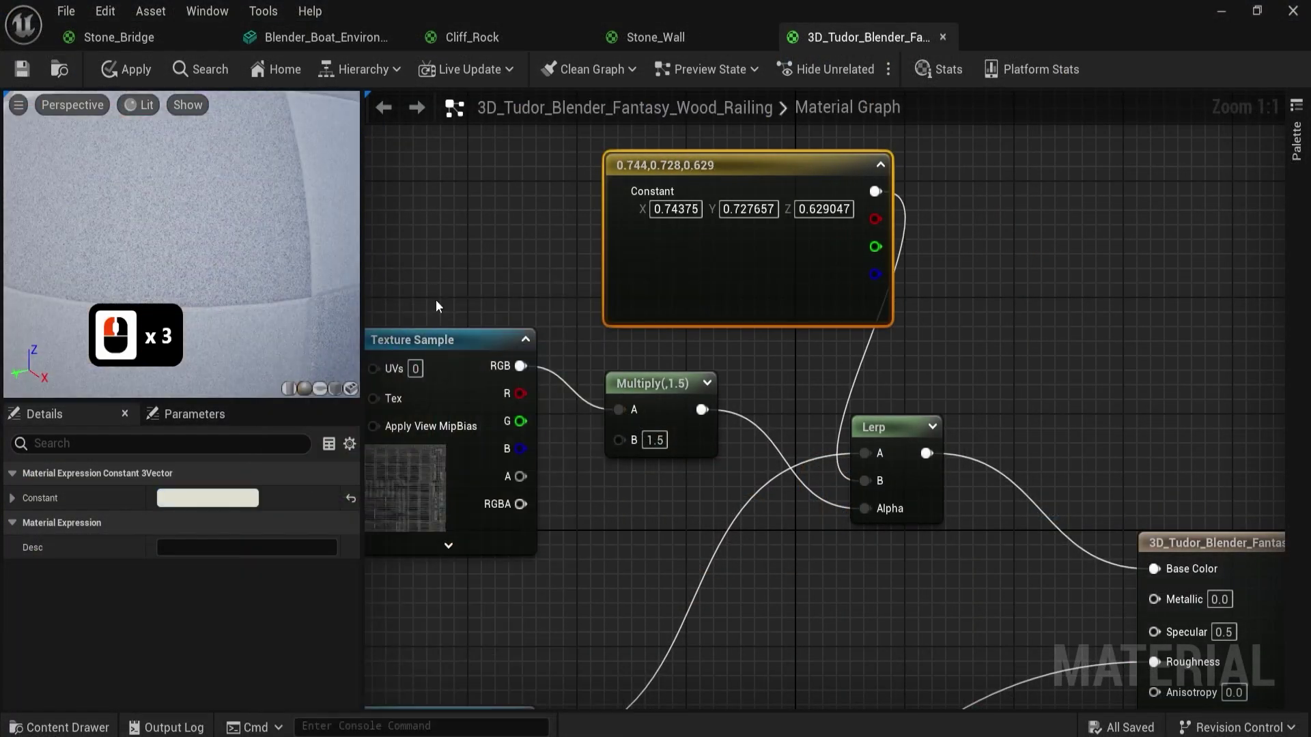
pyautogui.hotkey('ctrl', 's')
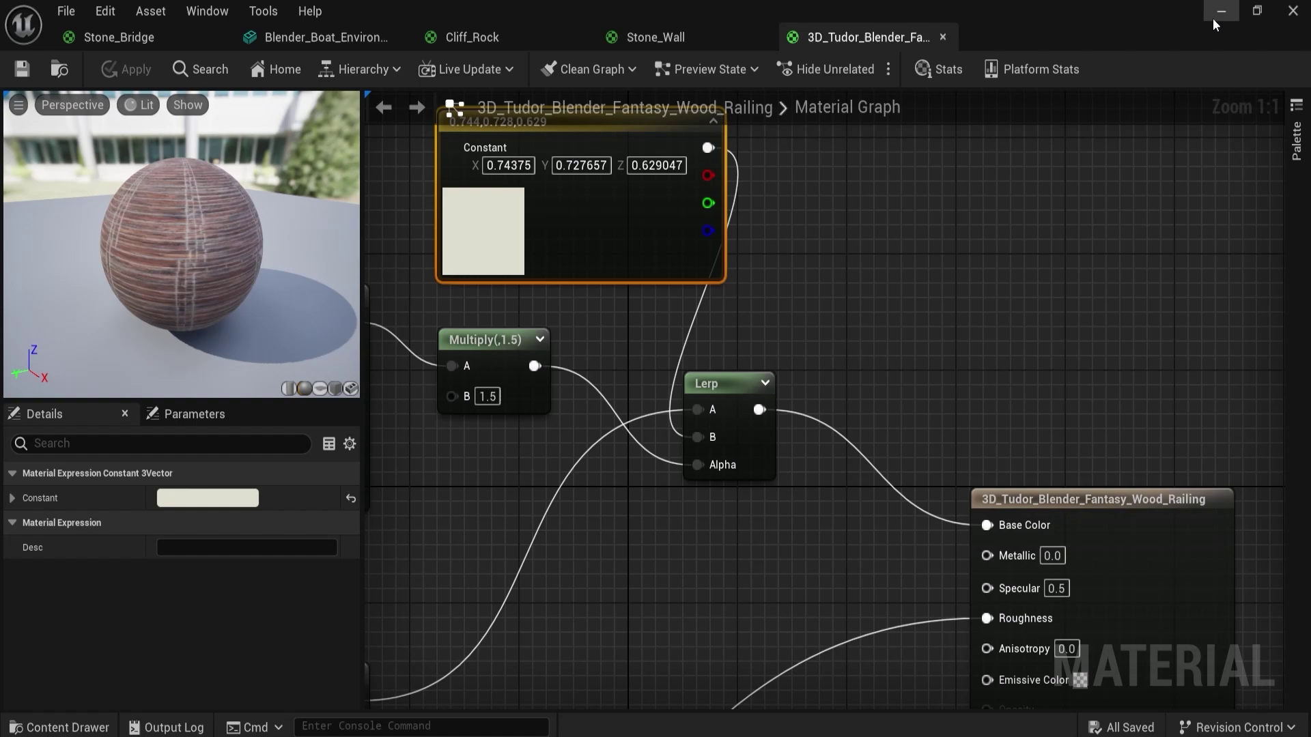
# Step: Fly around the bridge in the level to check the updated railing material
pyautogui.click(1216, 19)
pyautogui.press('w')
pyautogui.press('d')
pyautogui.press('s')
pyautogui.press('a')
pyautogui.press('s')
pyautogui.press('d')
pyautogui.press('d')
pyautogui.press('s')
pyautogui.press('a')
pyautogui.press('w')
pyautogui.press('w')
pyautogui.press('w')
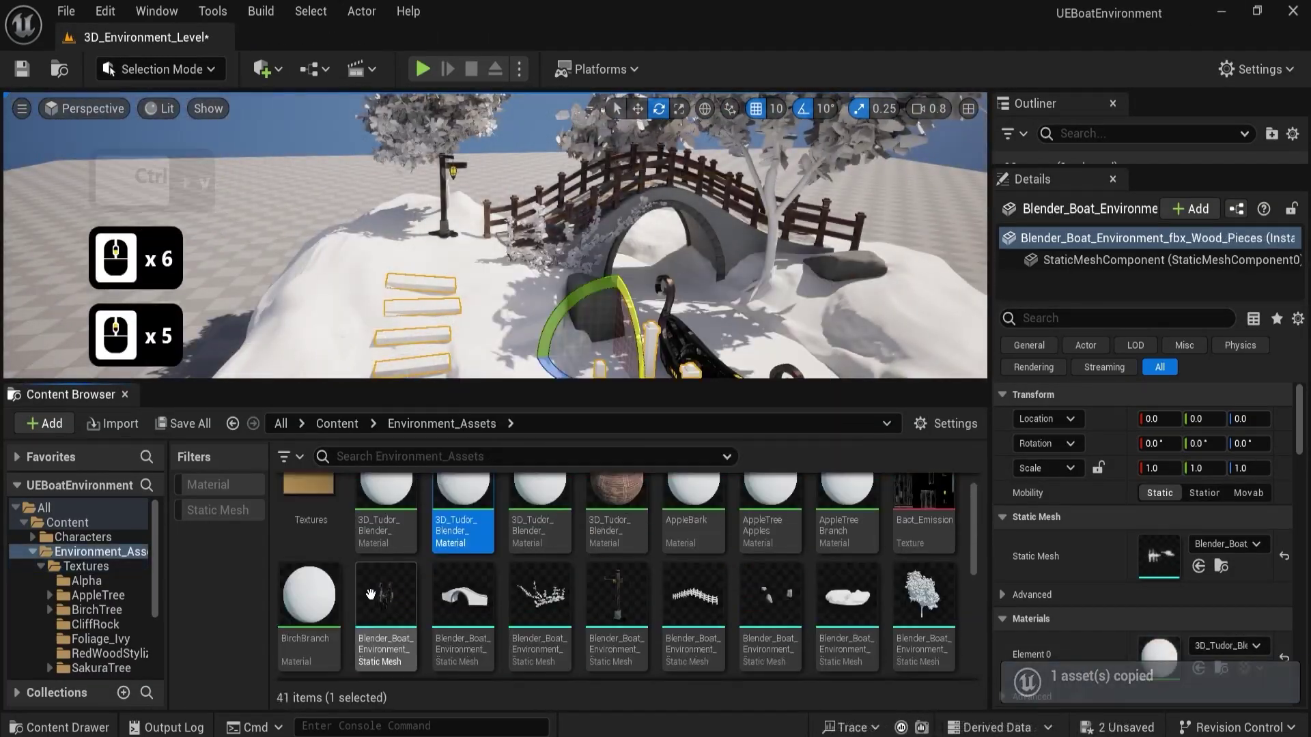
# Step: Rename a selected environment asset and copy the material's node setup
pyautogui.click(559, 557)
pyautogui.press('F2')
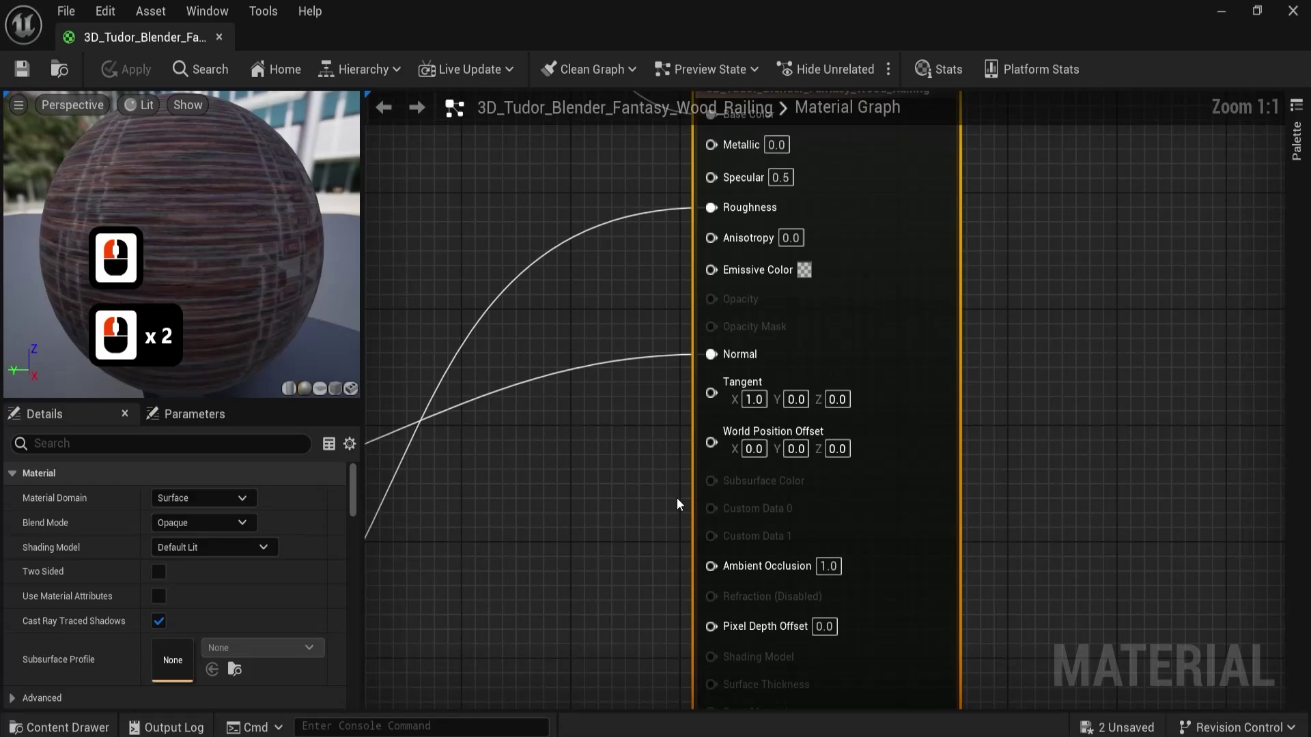
pyautogui.click(667, 679)
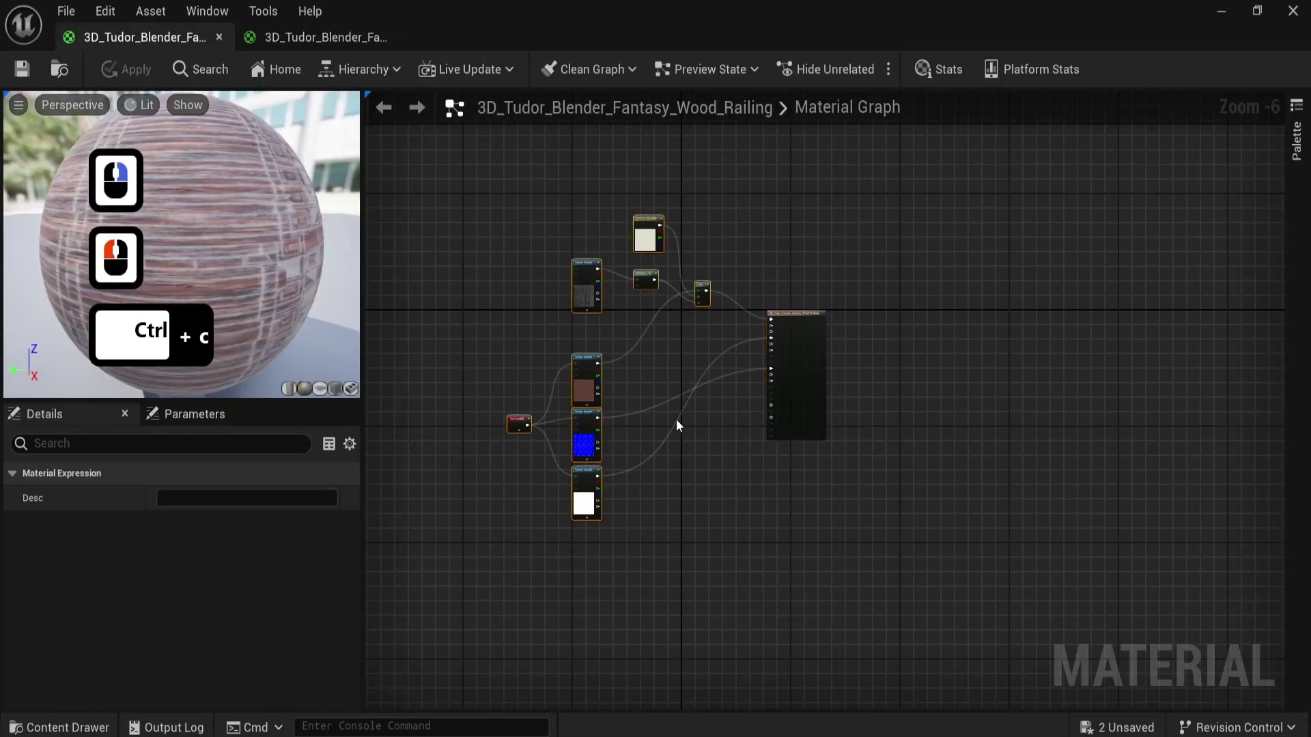
pyautogui.hotkey('ctrl', 'v')
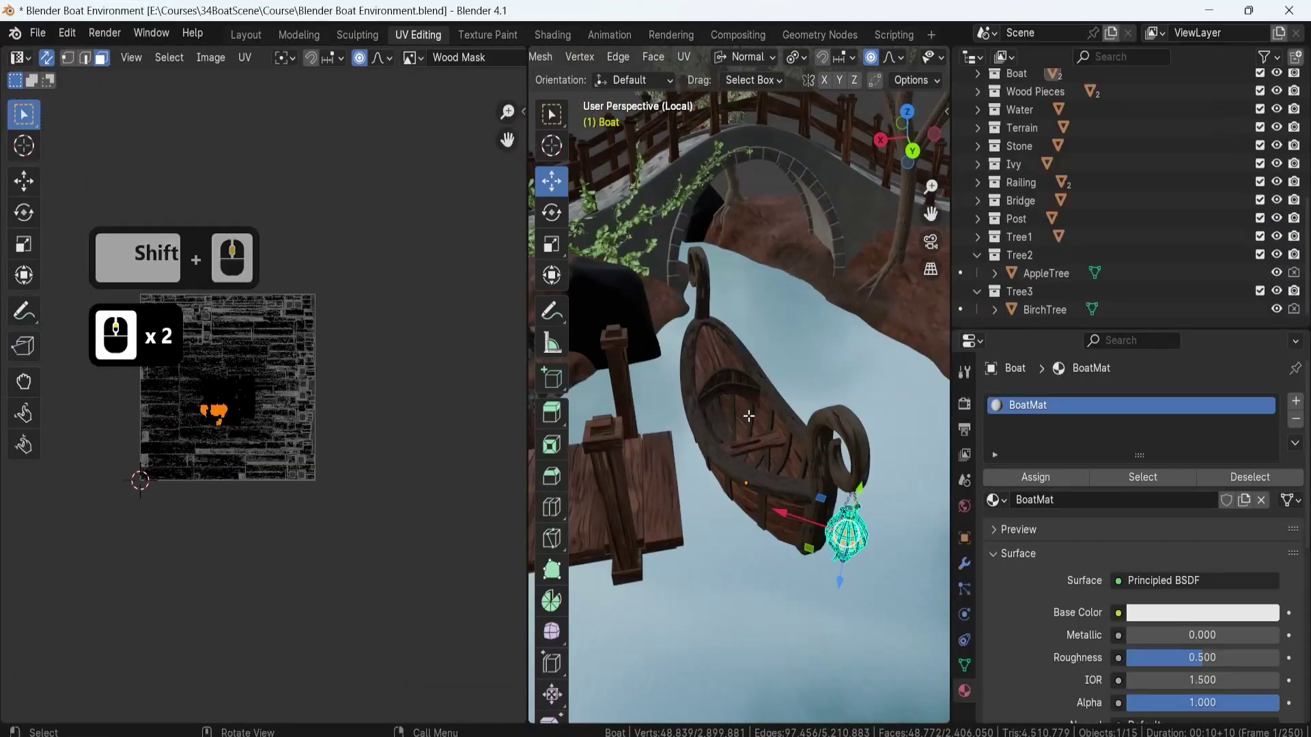
# Step: Select Plane.017, then the Boat as the active bake target
pyautogui.press('Tab')
pyautogui.press('Escape')
pyautogui.press('Tab')
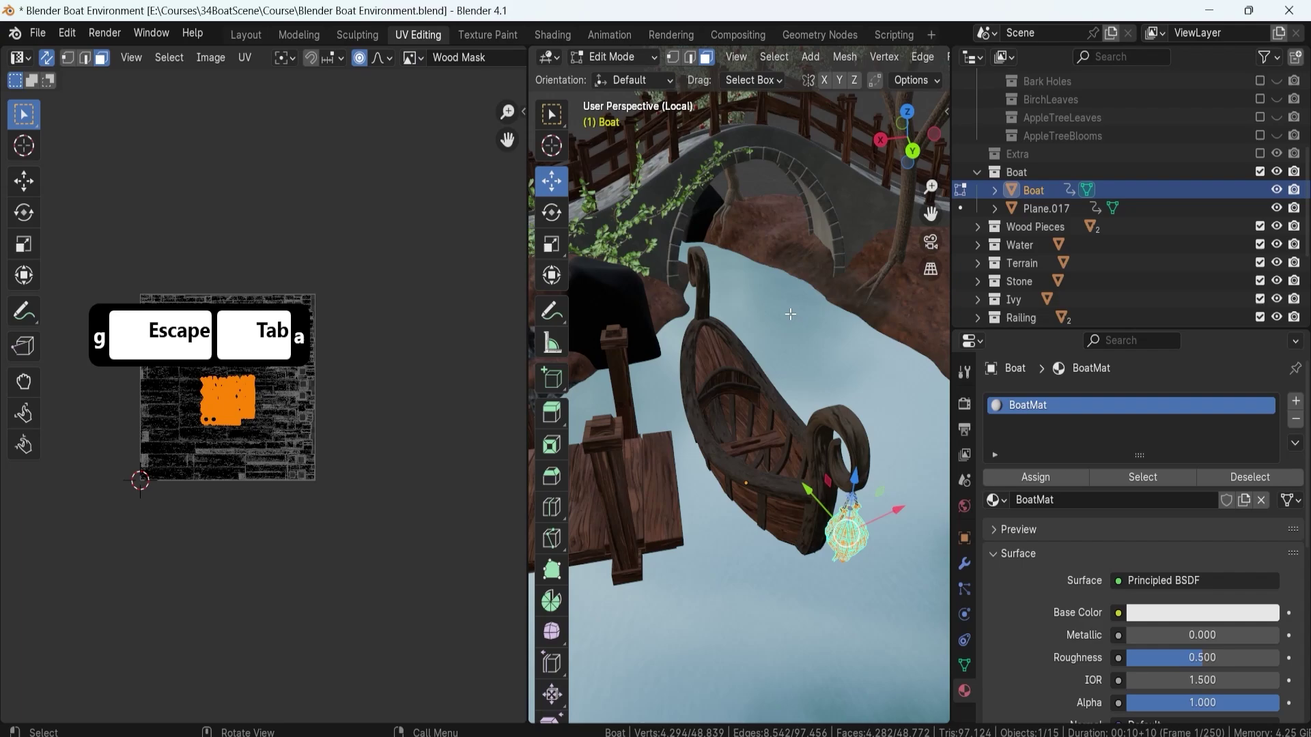
pyautogui.scroll(4, 818, 471)
pyautogui.keyDown('shift'); pyautogui.moveTo(785, 437); pyautogui.dragTo(818, 471, button='middle'); pyautogui.keyUp('shift')
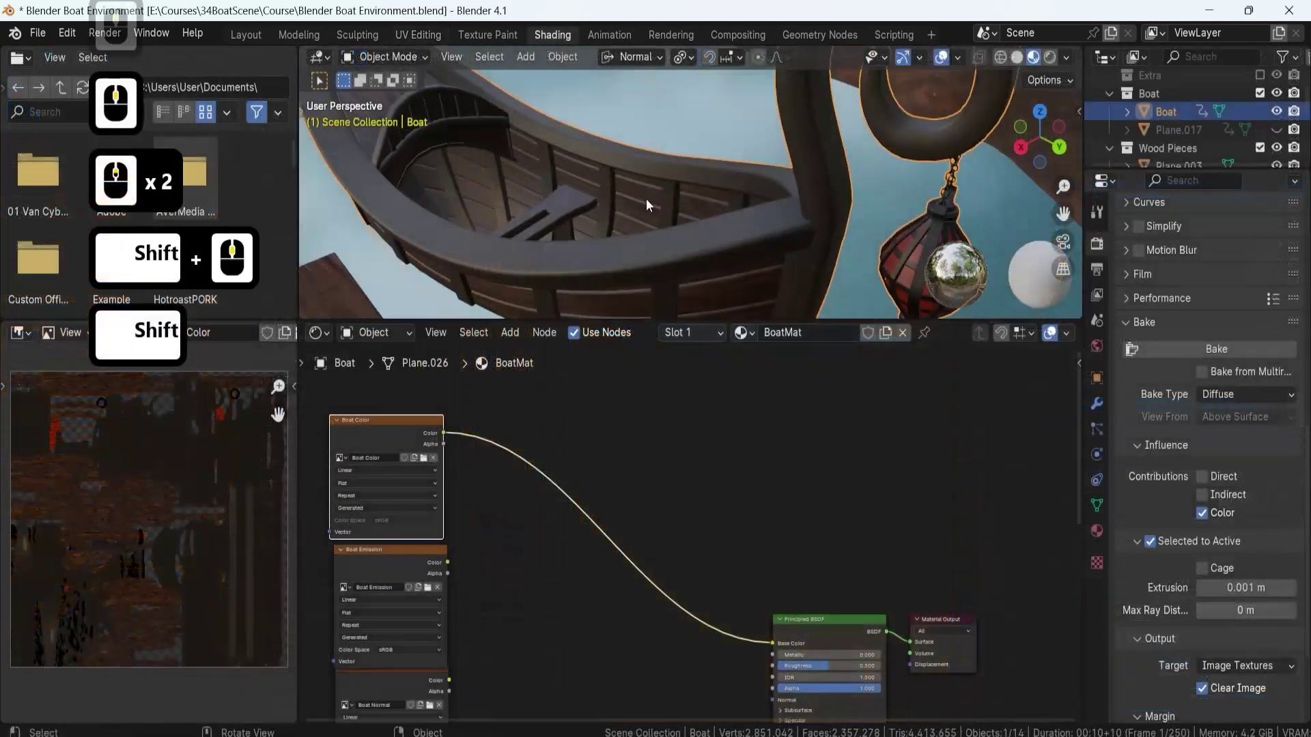
pyautogui.moveTo(645, 199)
pyautogui.keyDown('shift'); pyautogui.mouseDown(button='middle')
pyautogui.moveTo(596, 254)
pyautogui.moveTo(683, 205)
pyautogui.mouseUp(button='middle'); pyautogui.keyUp('shift')
pyautogui.keyDown('ctrl'); pyautogui.click(1169, 129); pyautogui.keyUp('ctrl')
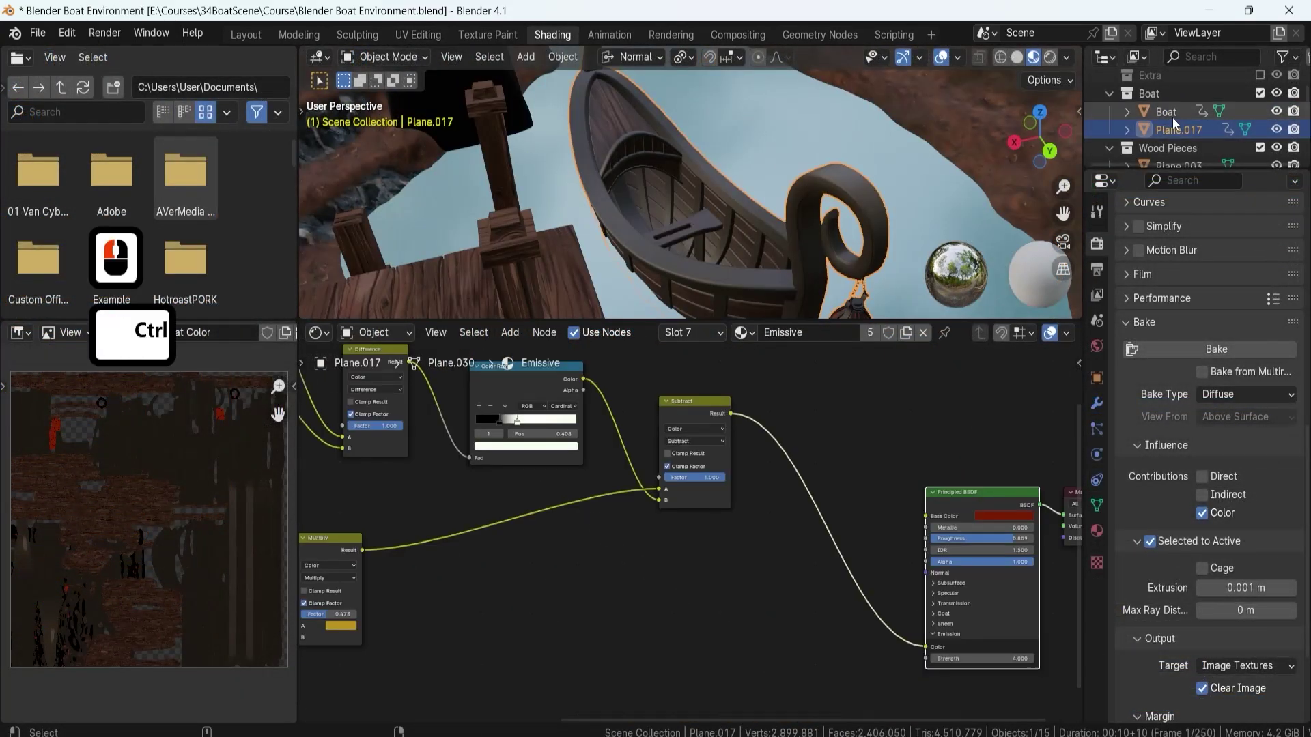
pyautogui.keyDown('ctrl'); pyautogui.click(1172, 113); pyautogui.keyUp('ctrl')
pyautogui.scroll(-4, 1192, 596)
# Step: Bake the Emit pass into the Boat Emission image
pyautogui.click(372, 560)
pyautogui.scroll(-2, 1215, 336)
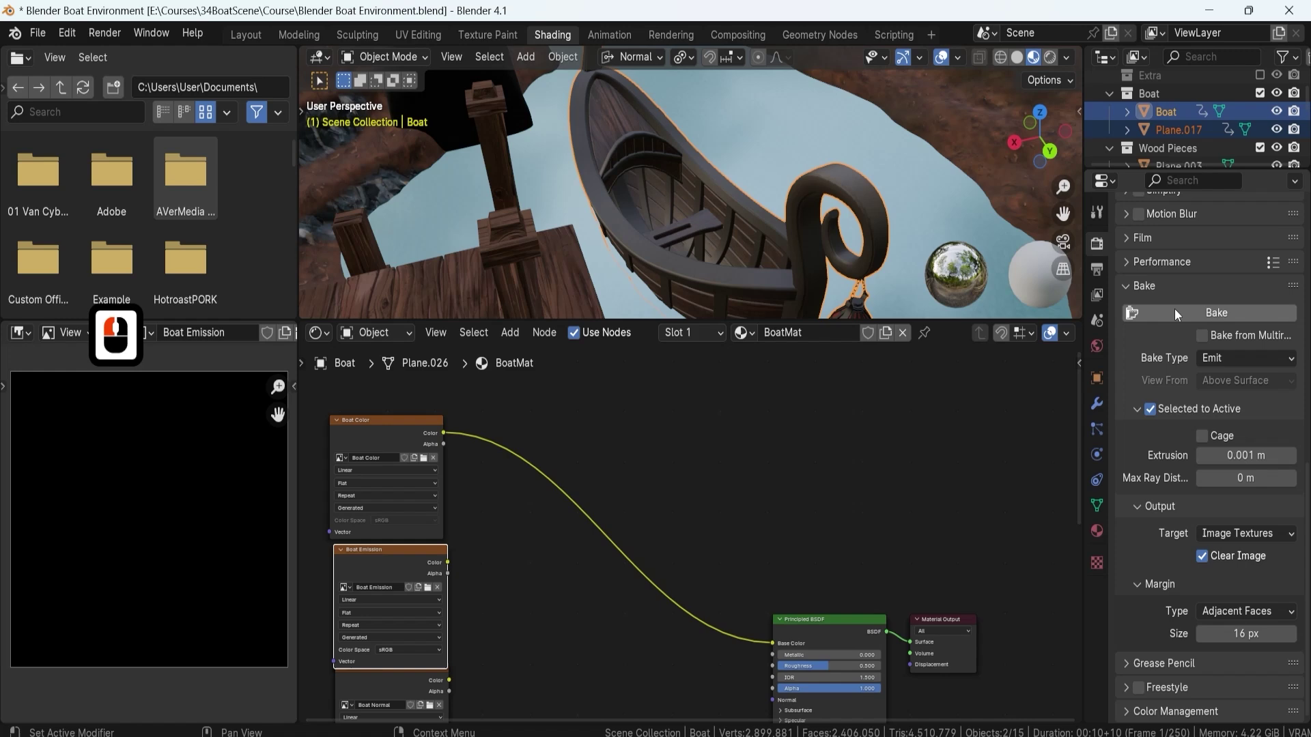
pyautogui.press('F8')
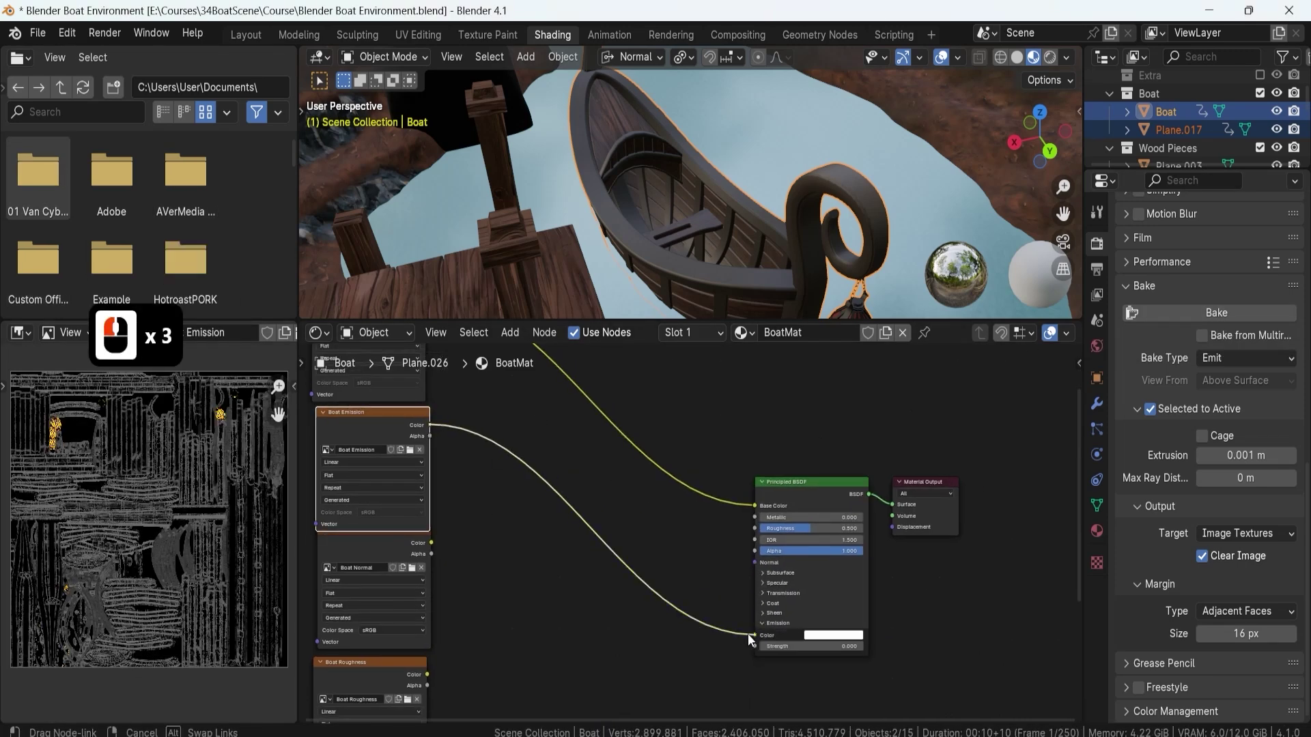
# Step: Link Boat Emission to Emission Color and save the image as Boat Emission.png
pyautogui.moveTo(747, 633); pyautogui.dragTo(753, 635)
pyautogui.keyDown('shift'); pyautogui.moveTo(787, 250); pyautogui.dragTo(631, 168, button='middle'); pyautogui.keyUp('shift')
pyautogui.moveTo(429, 426); pyautogui.dragTo(486, 464, button='middle')
pyautogui.click(307, 552)
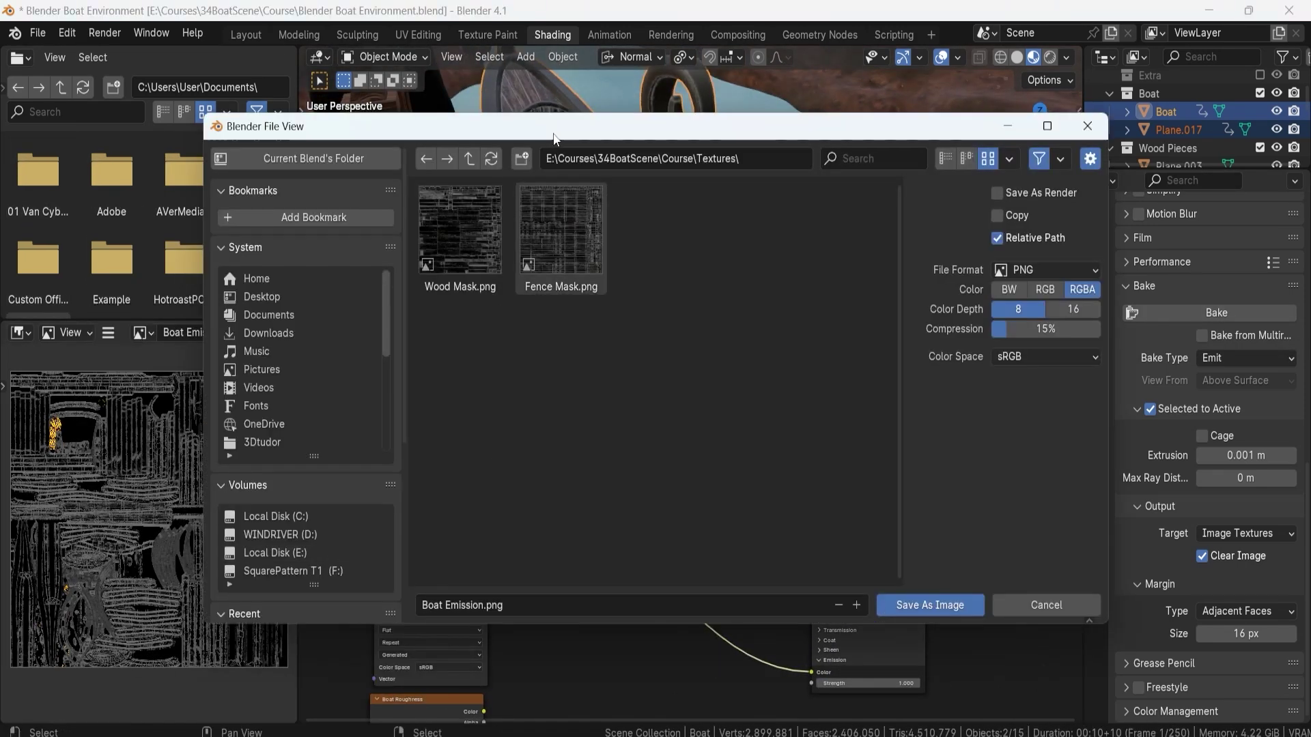
pyautogui.click(1107, 550)
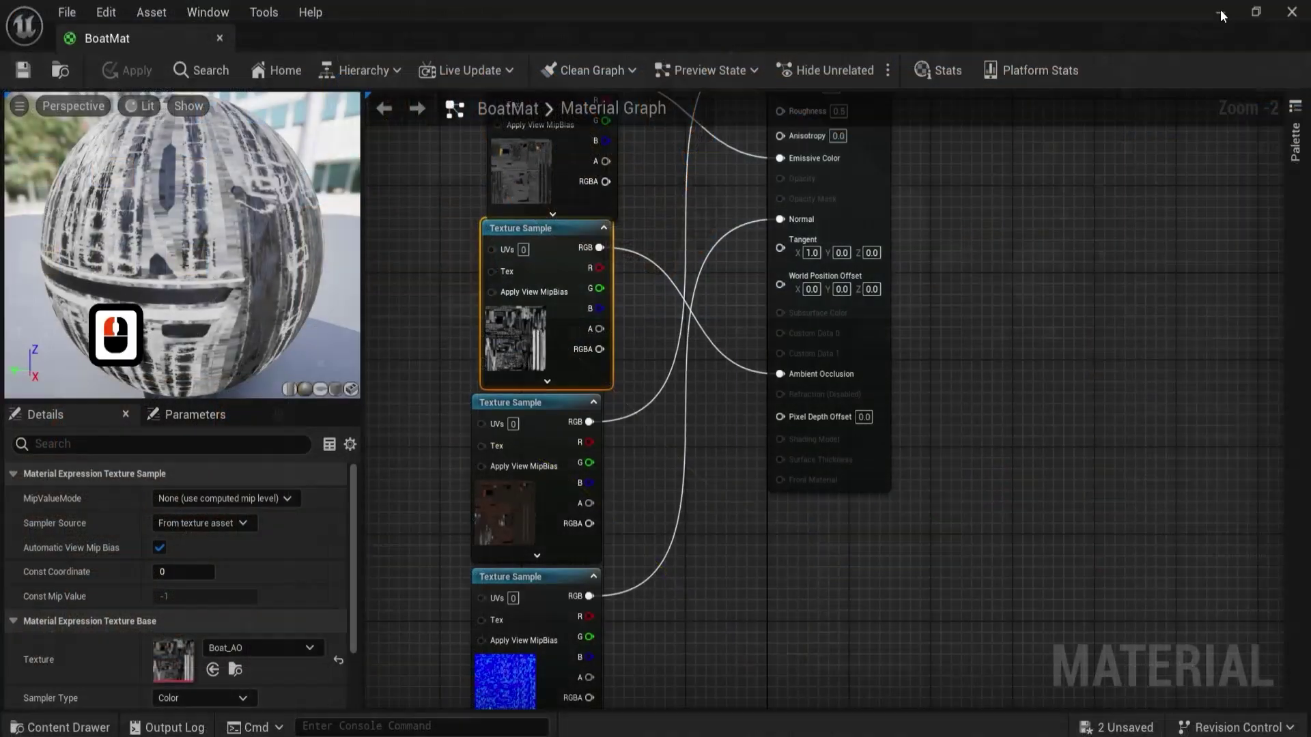
# Step: Back in the level by the lamp post, delete PostMat's old texture nodes
pyautogui.click(1220, 11)
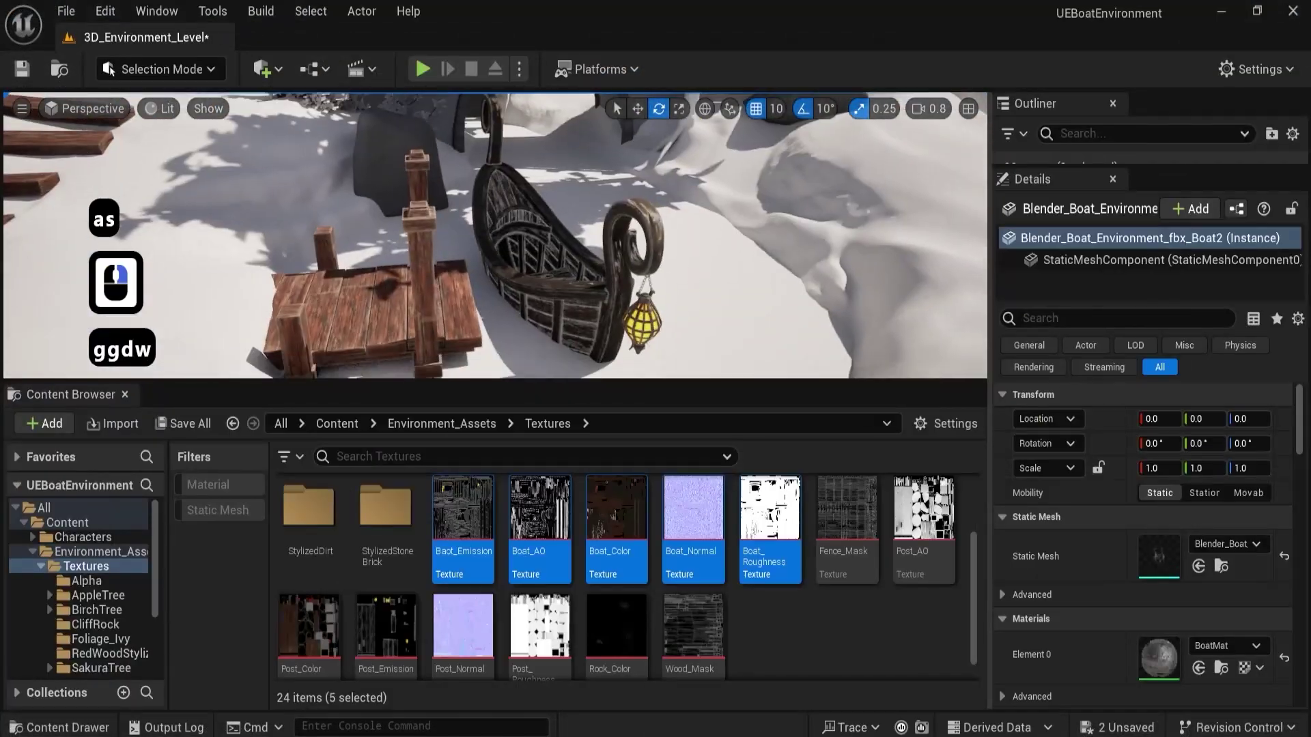
pyautogui.press('a')
pyautogui.press('e')
pyautogui.press('a')
pyautogui.press('w')
pyautogui.press('d')
pyautogui.moveTo(484, 237); pyautogui.dragTo(484, 237, button='right')
pyautogui.press('d')
pyautogui.press('a')
pyautogui.press('w')
pyautogui.press('a')
pyautogui.press('w')
pyautogui.press('e')
pyautogui.press('w')
pyautogui.press('a')
pyautogui.press('d')
pyautogui.press('a')
pyautogui.press('a')
pyautogui.press('w')
pyautogui.press('e')
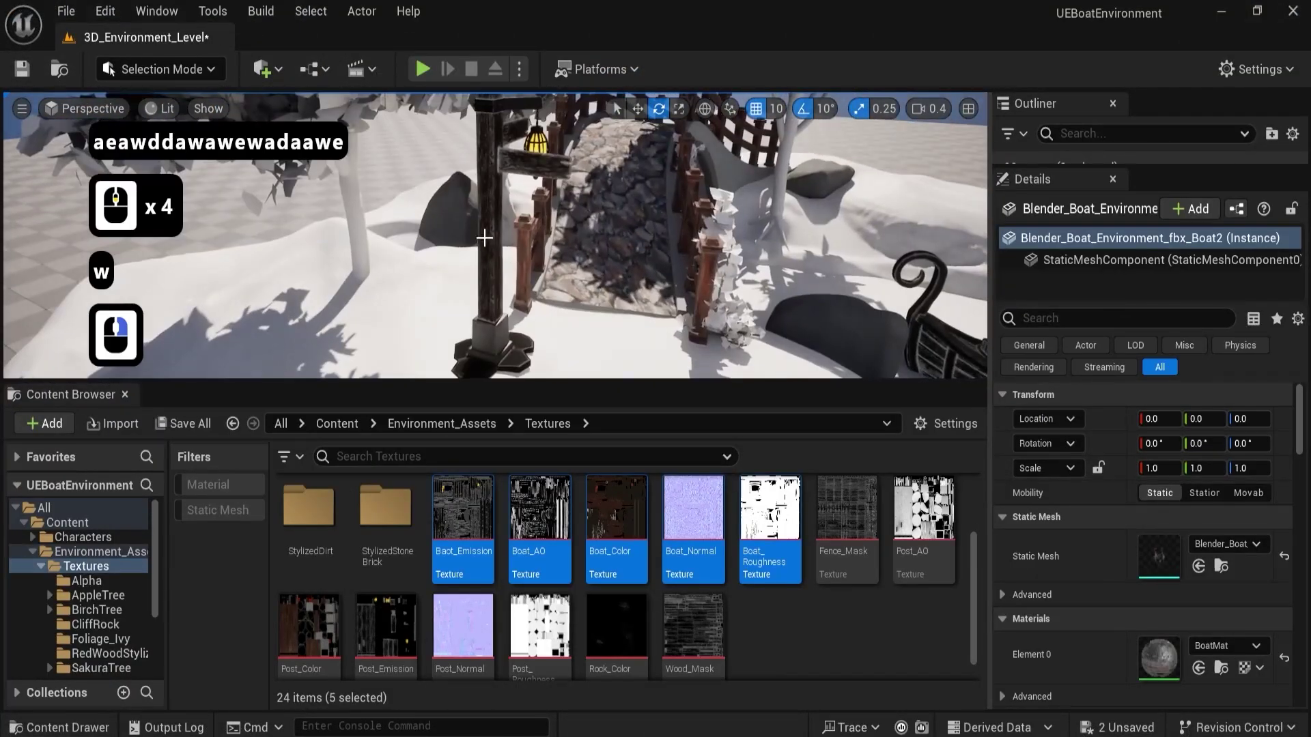
pyautogui.doubleClick(1159, 658)
pyautogui.moveTo(449, 228); pyautogui.dragTo(572, 582)
pyautogui.press('Delete')
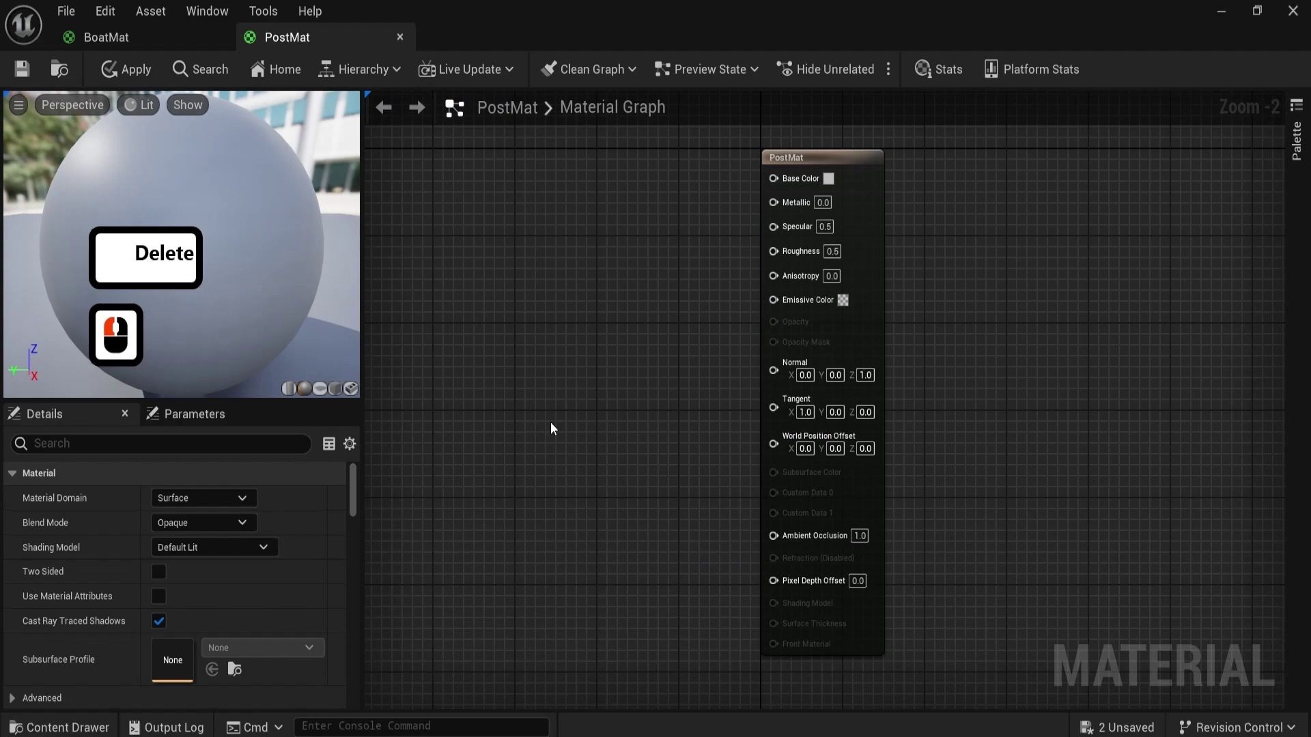
# Step: Apply the baked-texture wiring to BoatMat and save the material
pyautogui.hotkey('ctrl', 'space')
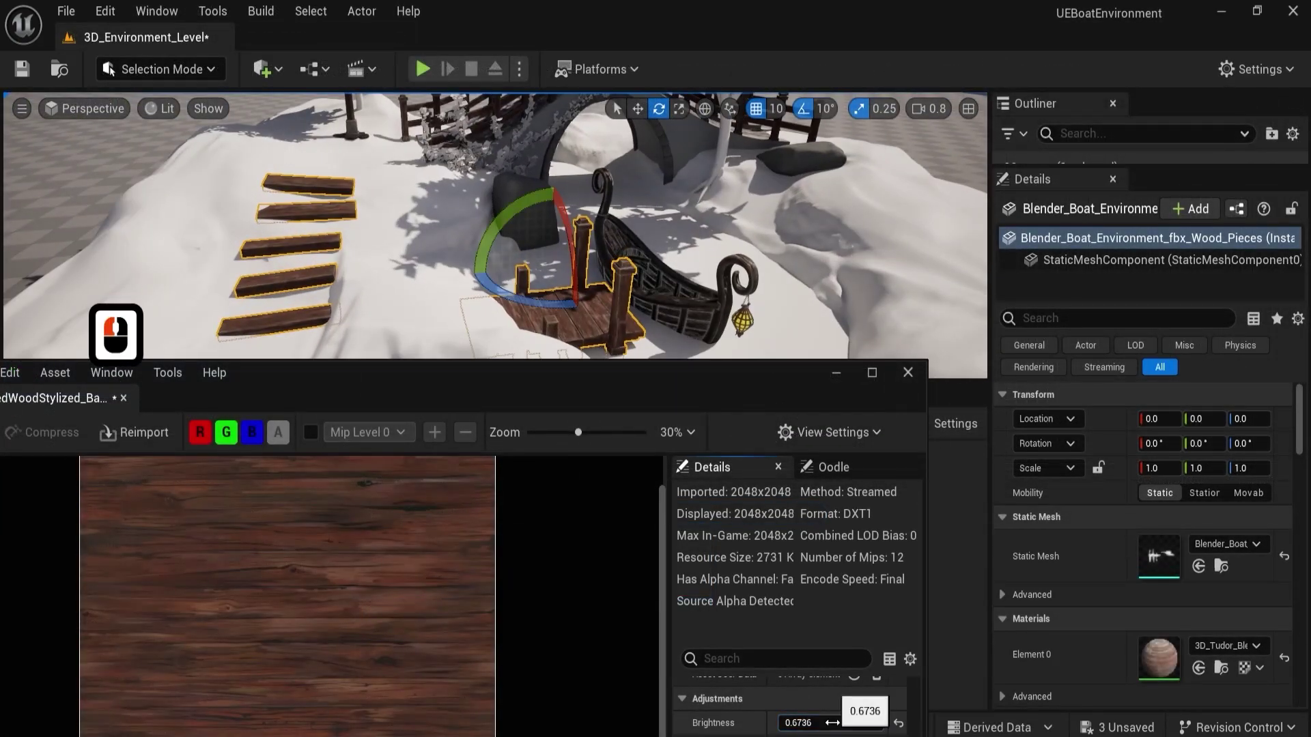
pyautogui.press('w')
pyautogui.press('d')
pyautogui.press('w')
pyautogui.moveTo(495, 232); pyautogui.dragTo(495, 233, button='right')
pyautogui.press('w')
pyautogui.press('a')
pyautogui.press('d')
pyautogui.press('w')
pyautogui.press('s')
pyautogui.press('a')
pyautogui.press('w')
pyautogui.press('e')
pyautogui.press('w')
pyautogui.press('s')
pyautogui.press('d')
pyautogui.press('d')
pyautogui.moveTo(477, 372); pyautogui.dragTo(452, 272)
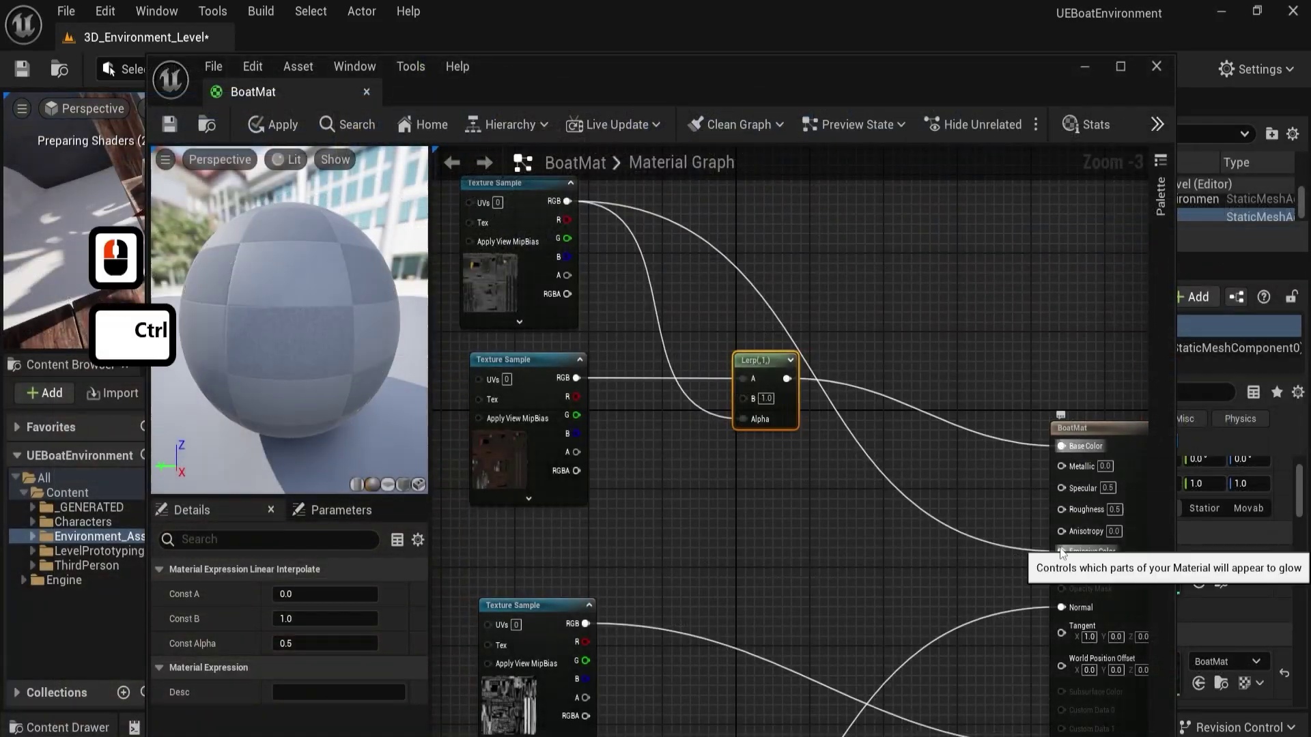
pyautogui.hotkey('ctrl', 's')
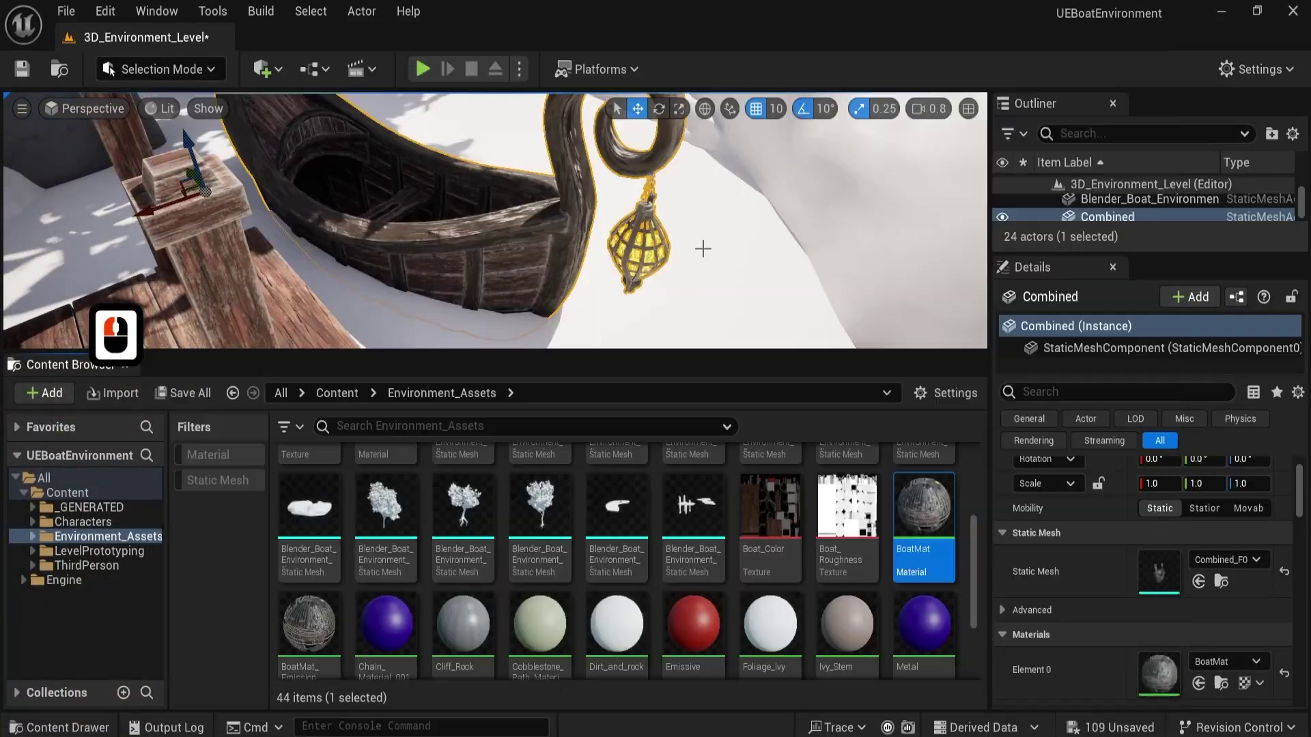
# Step: Inspect the PostMat_Emission material graph, then close its editor
pyautogui.moveTo(495, 232); pyautogui.dragTo(495, 232, button='right')
pyautogui.press('w')
pyautogui.press('s')
pyautogui.press('e')
pyautogui.press('s')
pyautogui.press('d')
pyautogui.press('s')
pyautogui.press('a')
pyautogui.press('q')
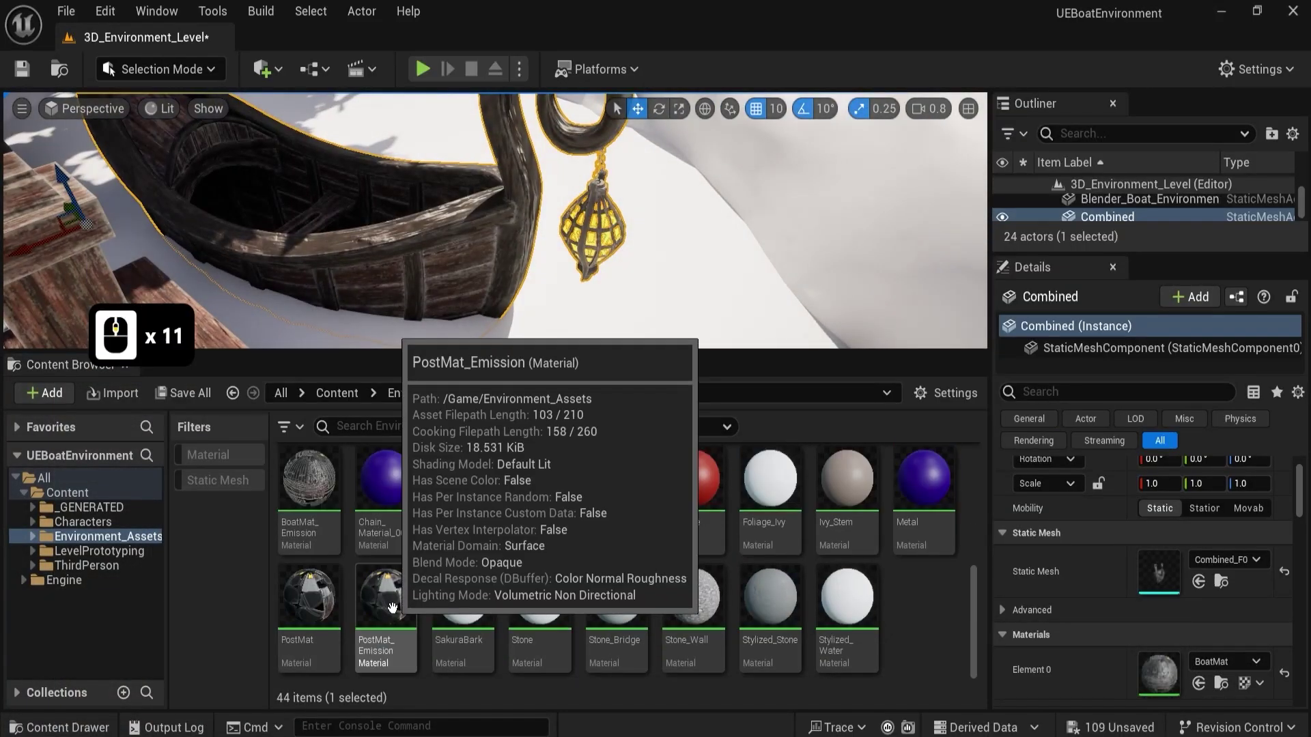
pyautogui.doubleClick(392, 608)
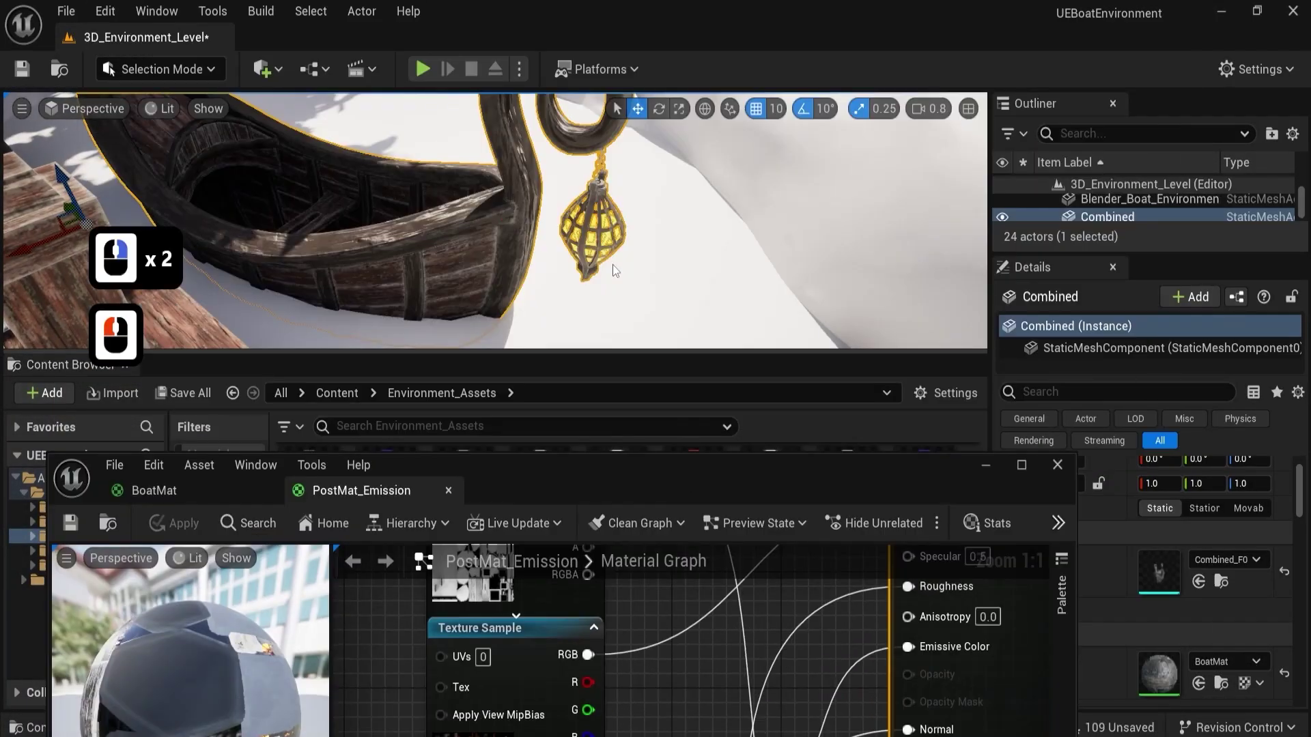
pyautogui.press('s')
pyautogui.press('d')
pyautogui.press('a')
pyautogui.press('w')
pyautogui.moveTo(650, 567); pyautogui.dragTo(650, 180)
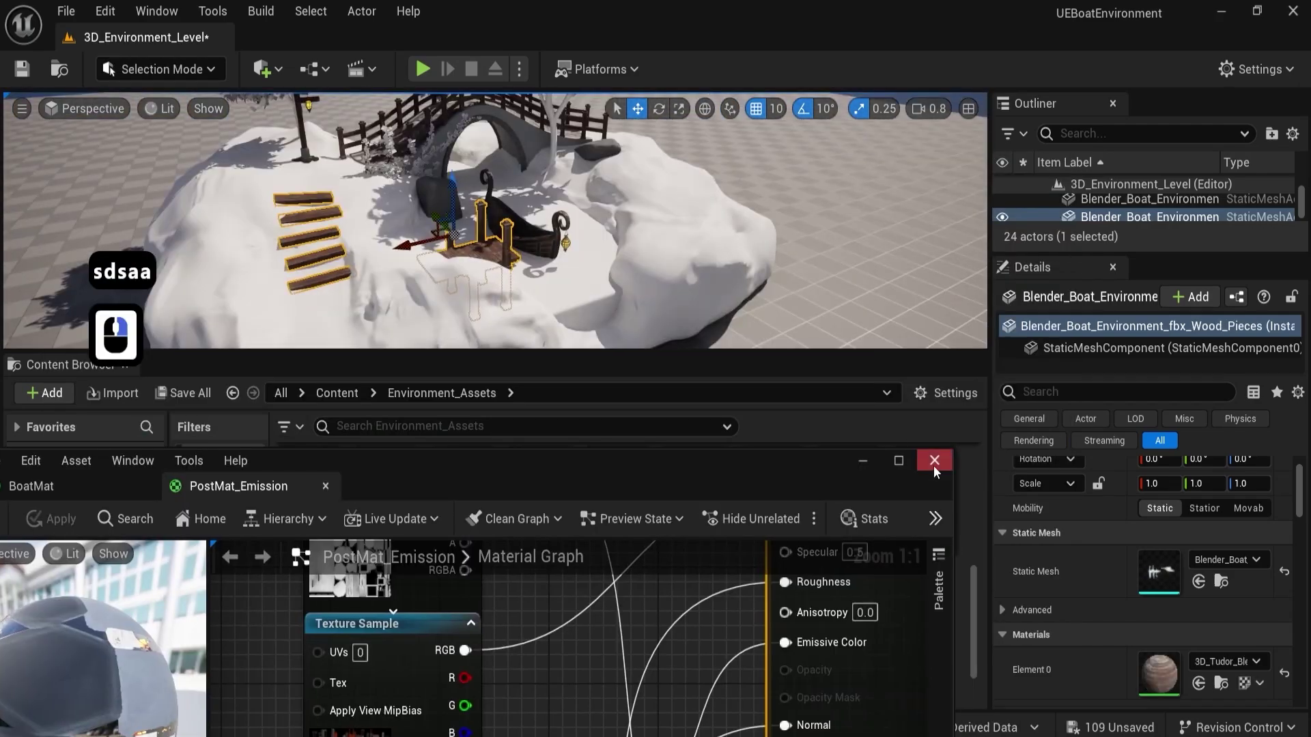
pyautogui.click(930, 460)
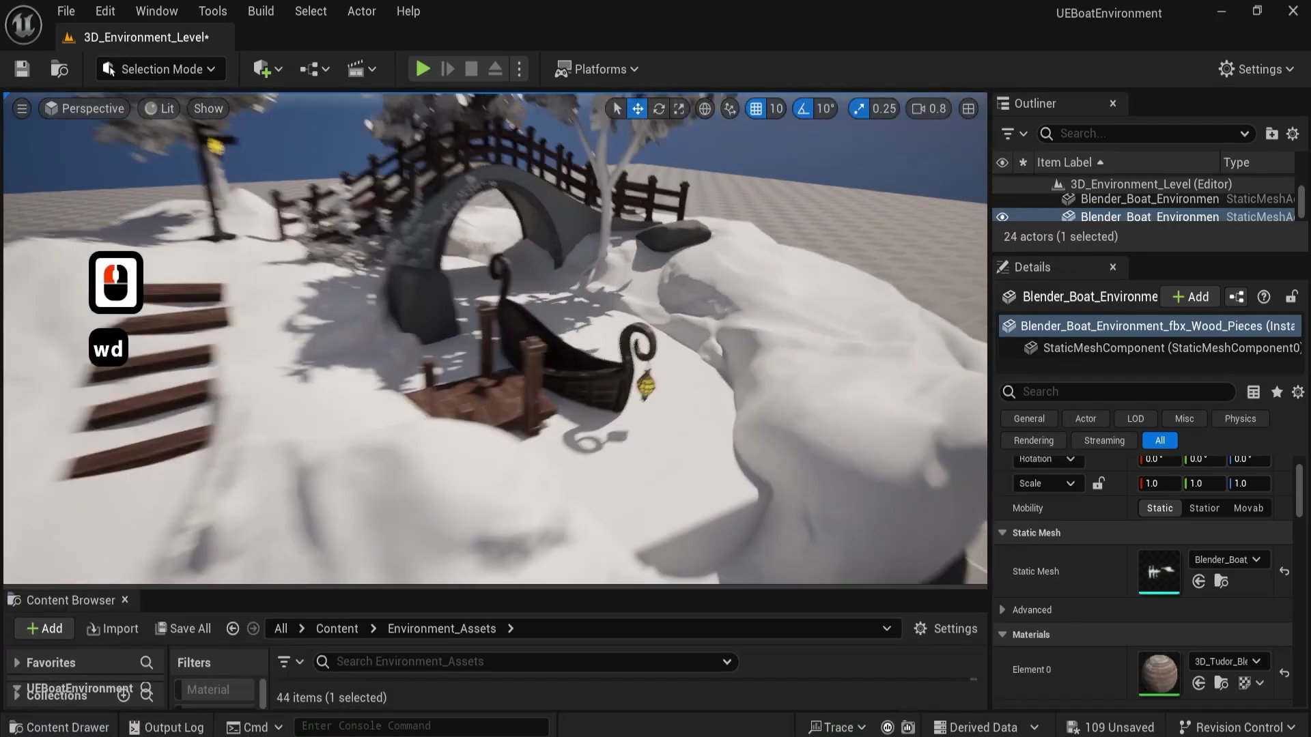
# Step: Dismiss the rock texture message and connect the top texture's colour into Multiply in Stylized_Stone
pyautogui.press('w')
pyautogui.press('d')
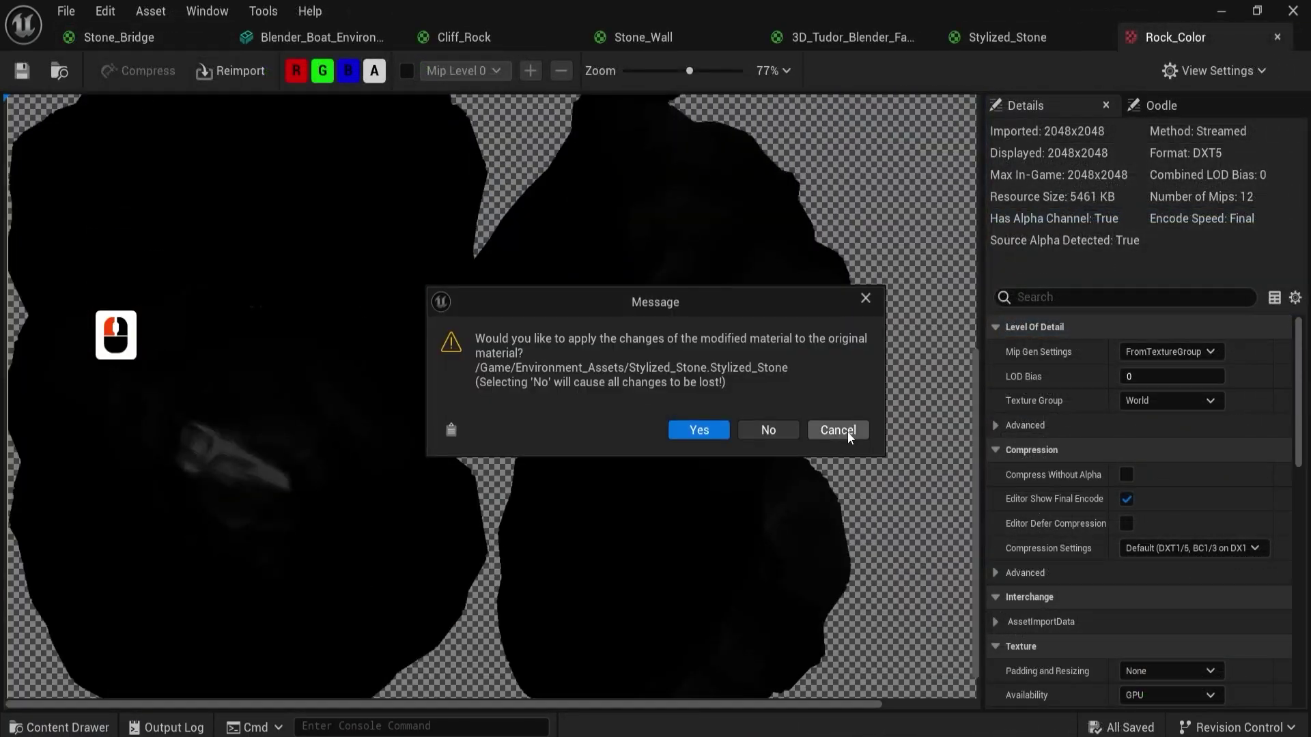
pyautogui.click(838, 430)
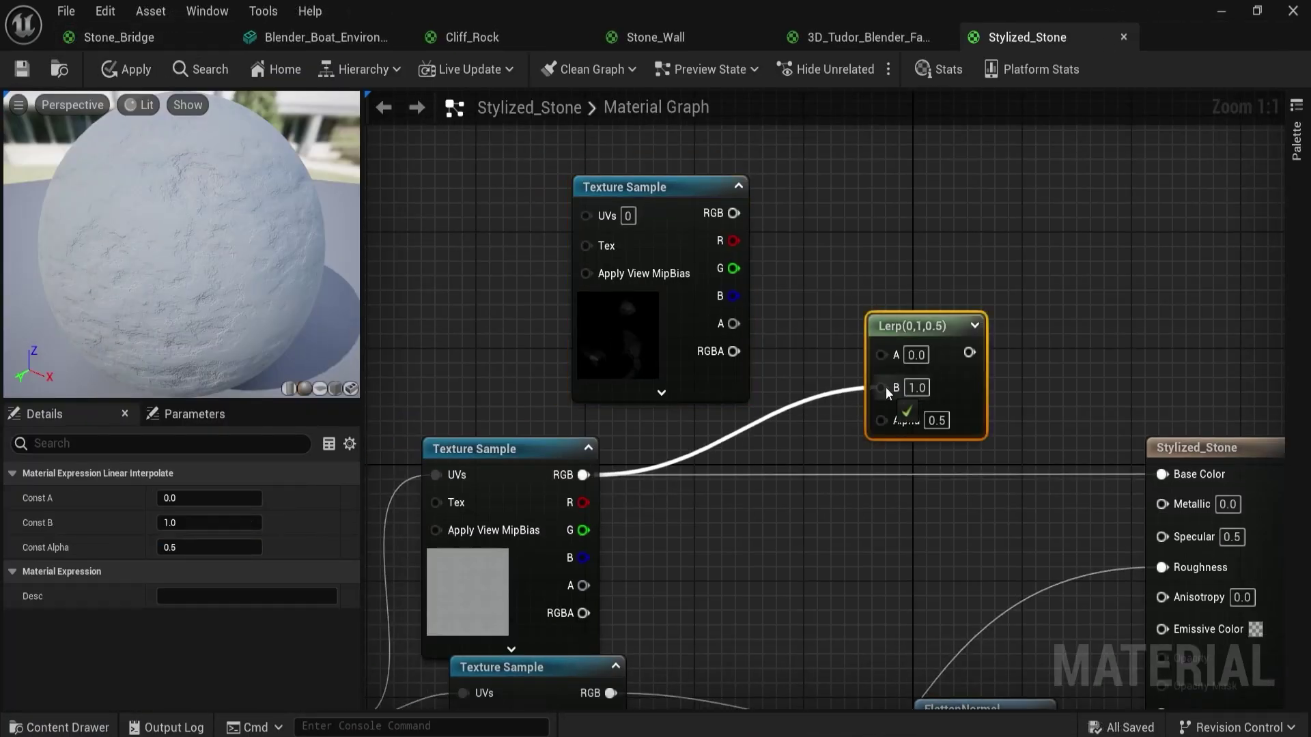
pyautogui.moveTo(570, 199); pyautogui.dragTo(722, 209)
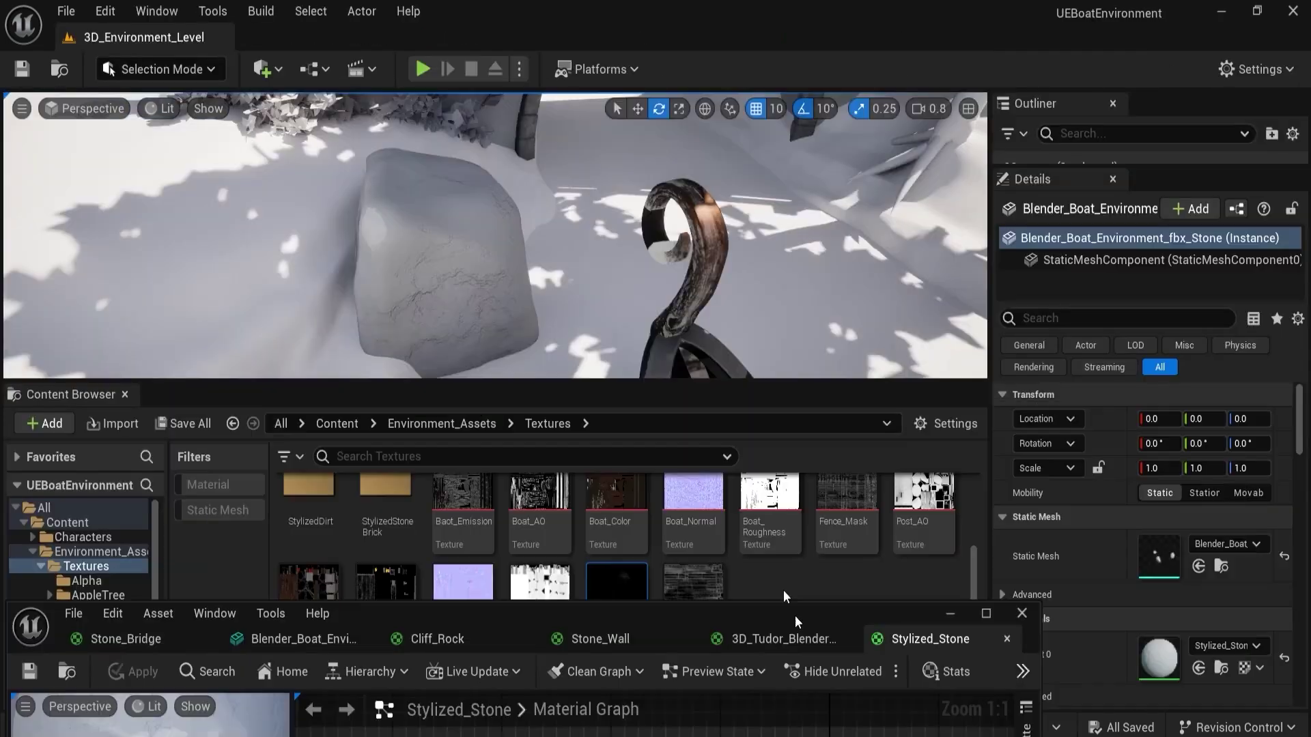
# Step: Check the Foliage_Ivy_BaseColor leaf texture, then return to the Foliage_Ivy material graph
pyautogui.press('w')
pyautogui.press('a')
pyautogui.press('d')
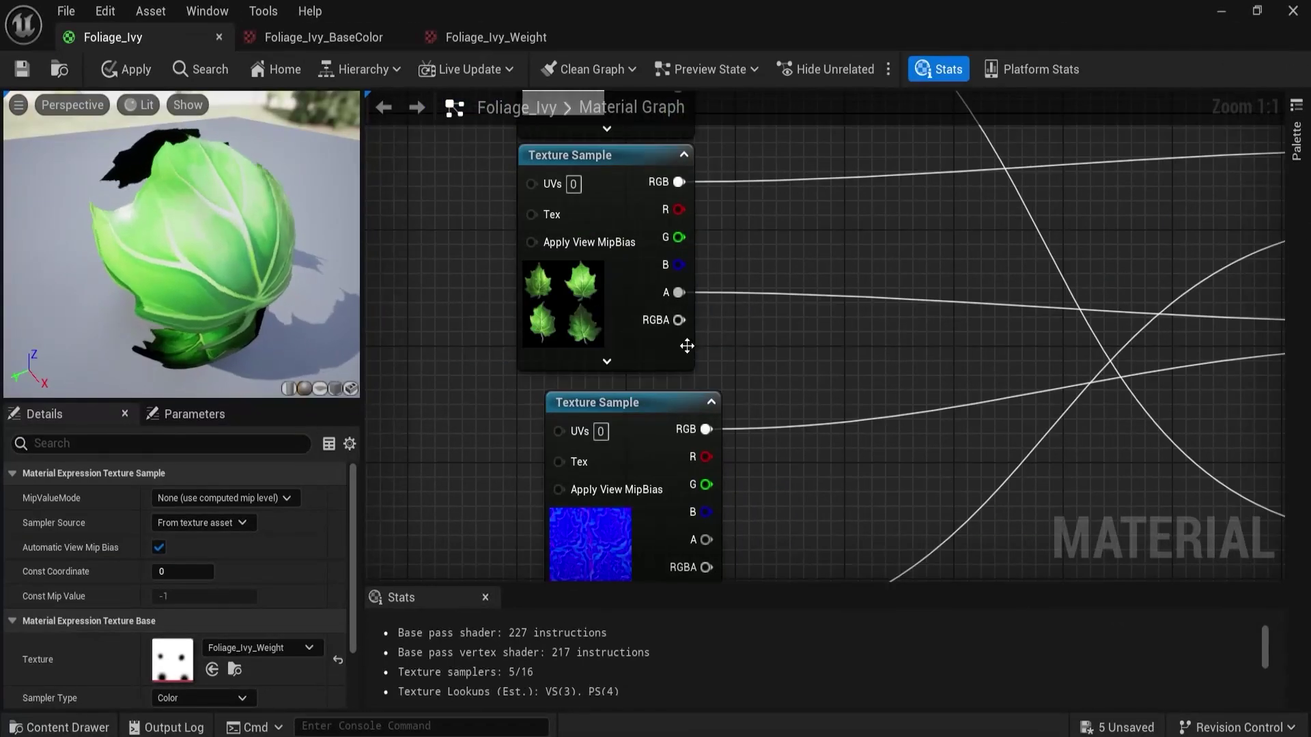
pyautogui.click(382, 40)
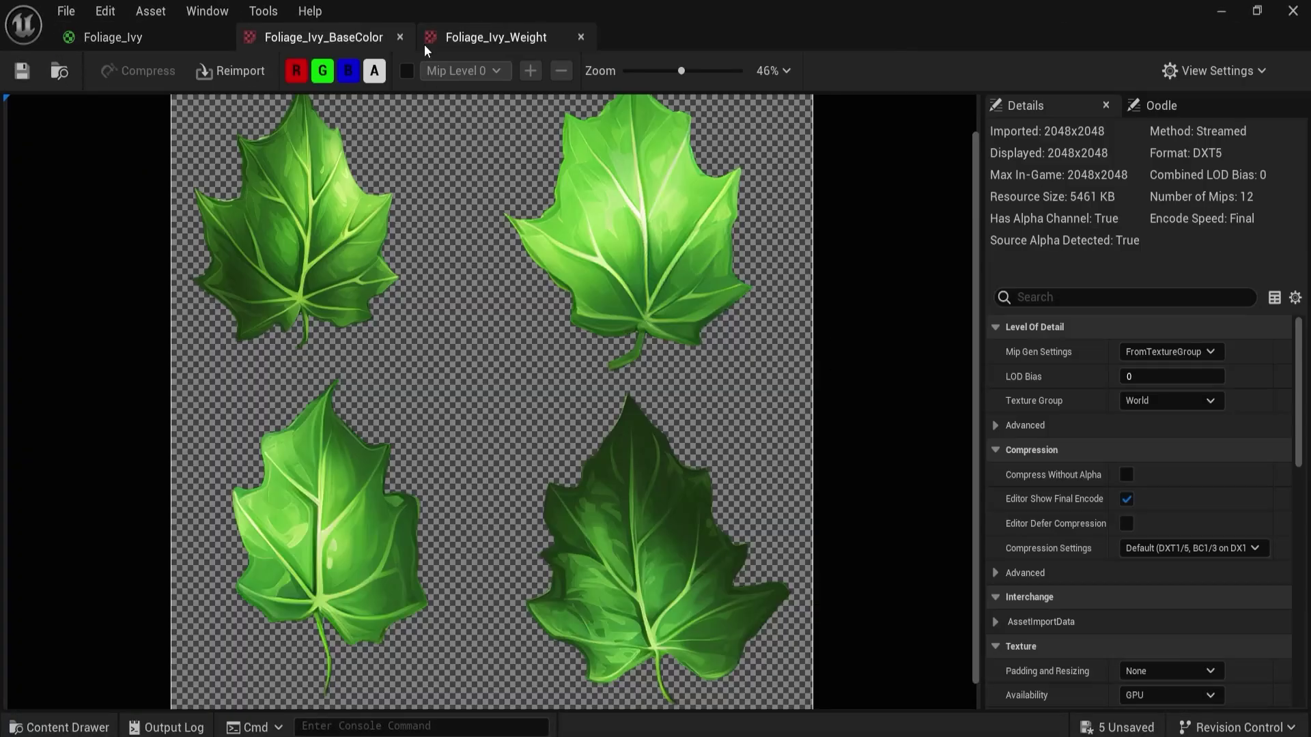
pyautogui.click(400, 37)
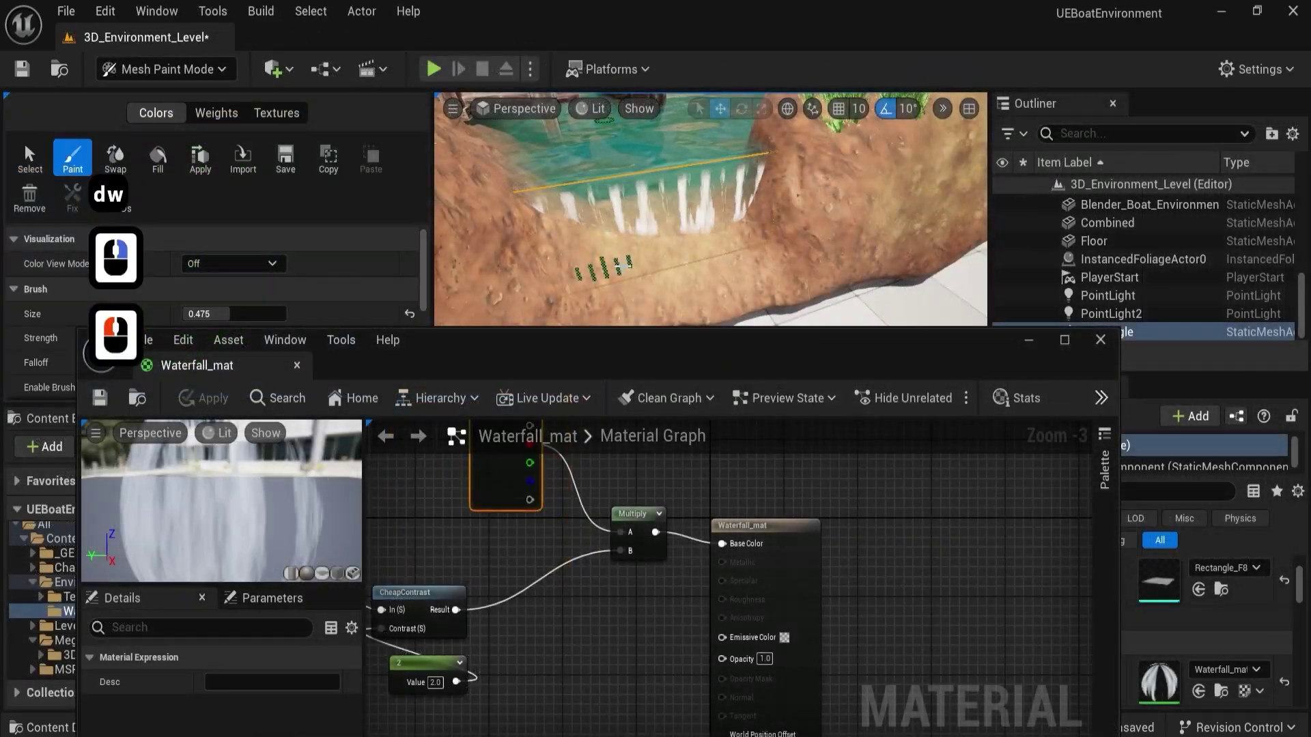
# Step: Paint vertex colours onto the waterfall mesh and look it over from around the riverbank
pyautogui.moveTo(587, 222); pyautogui.dragTo(539, 235)
pyautogui.click(541, 229)
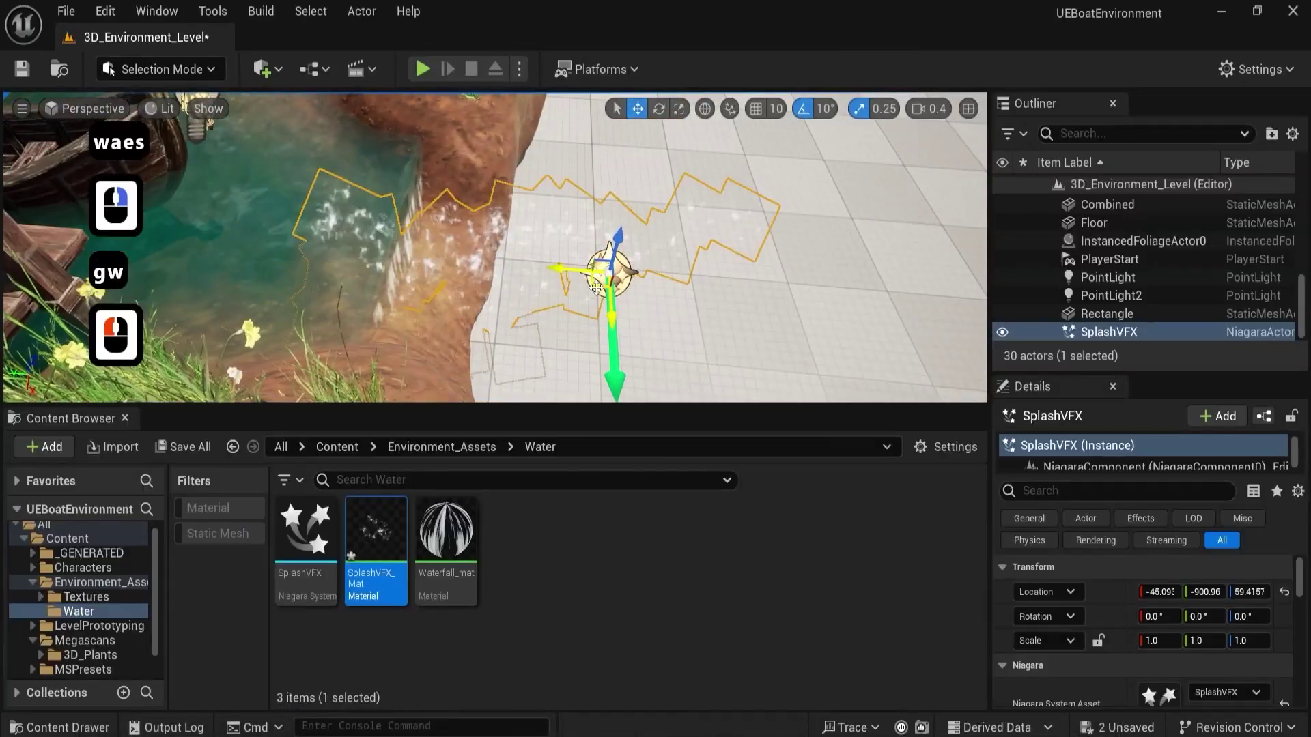
pyautogui.press('a')
pyautogui.press('e')
pyautogui.press('s')
pyautogui.press('d')
pyautogui.press('w')
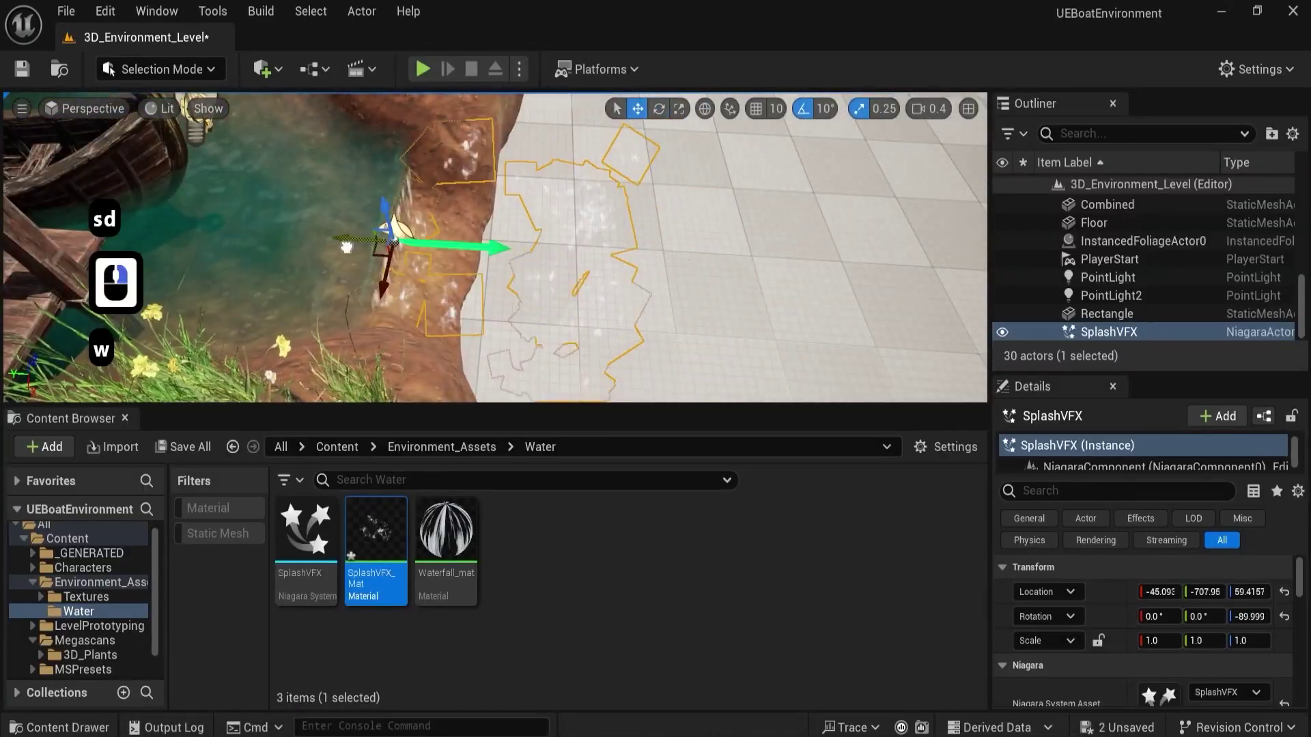
pyautogui.press('s')
pyautogui.press('w')
pyautogui.press('q')
pyautogui.press('s')
pyautogui.press('s')
pyautogui.press('a')
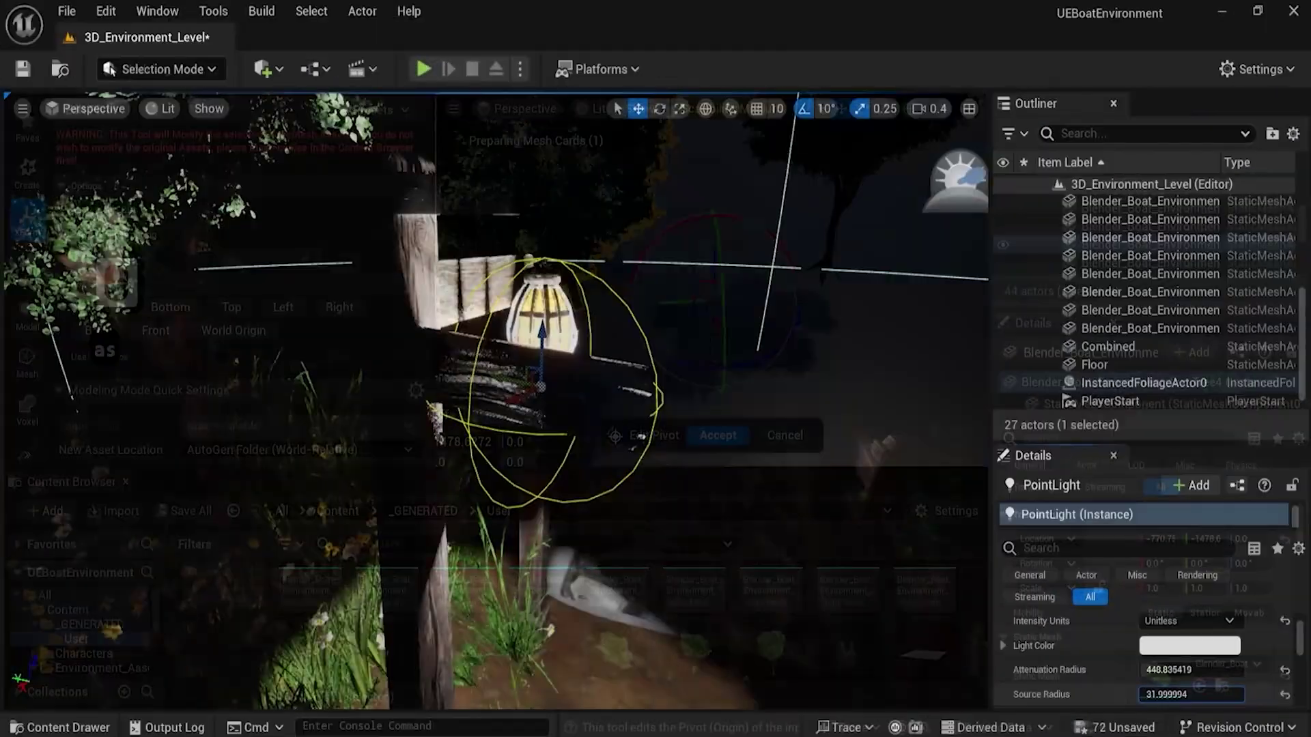
# Step: Give the lantern light a warm orange colour and enable Hidden Shadow on the sphere
pyautogui.press('d')
pyautogui.press('w')
pyautogui.press('d')
pyautogui.press('s')
pyautogui.press('a')
pyautogui.press('s')
pyautogui.press('d')
pyautogui.press('s')
pyautogui.press('a')
pyautogui.click(1203, 645)
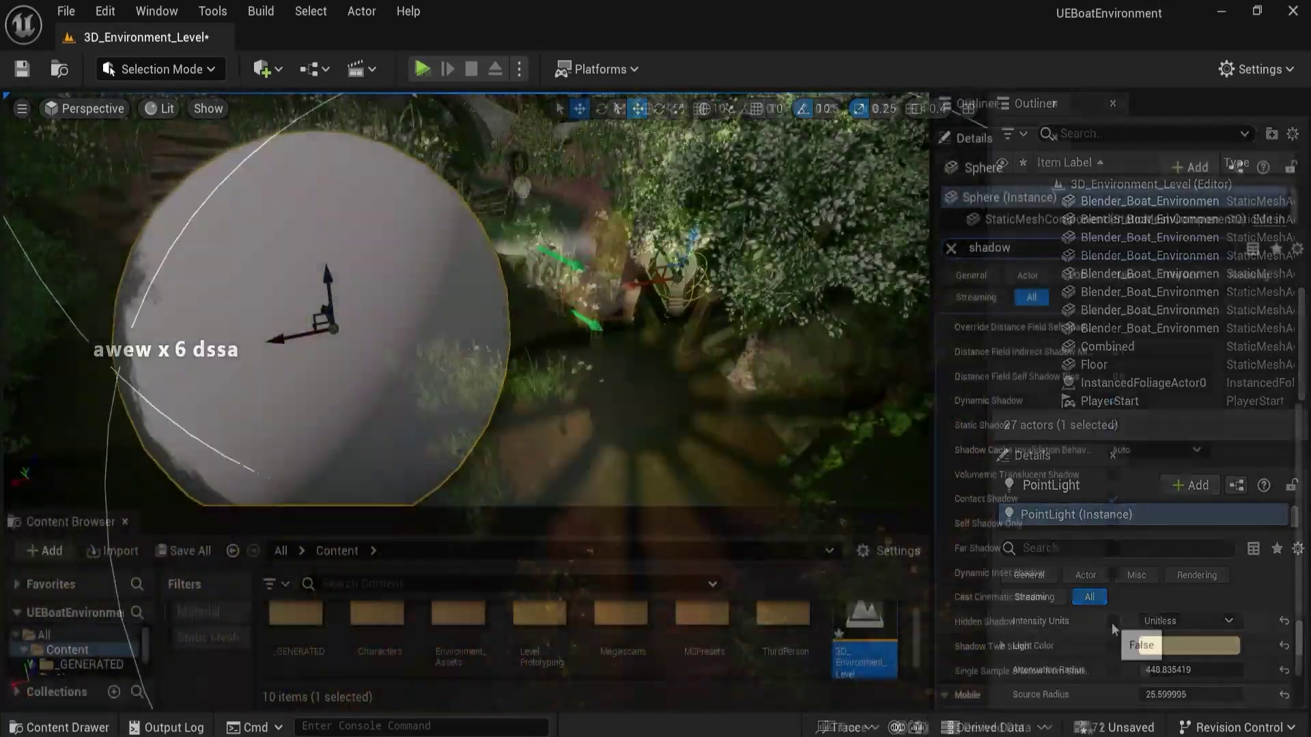
pyautogui.click(1106, 621)
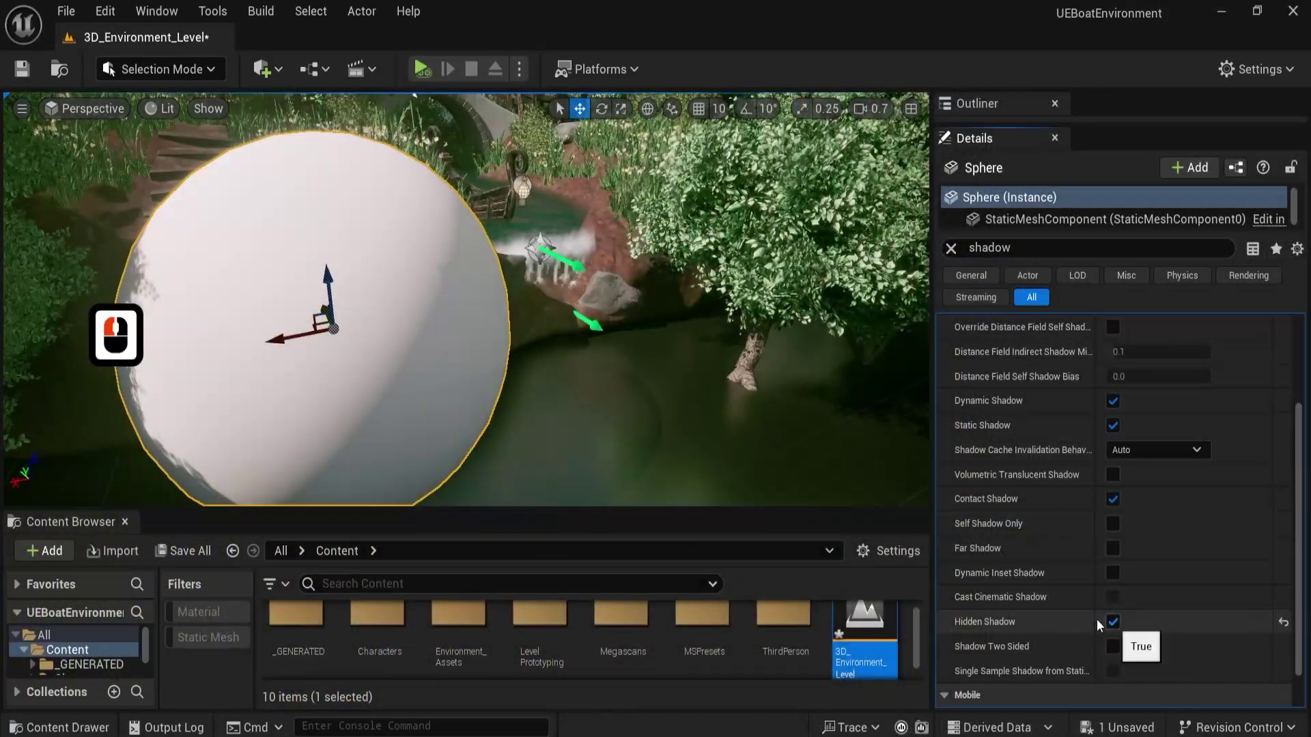
pyautogui.press('g')
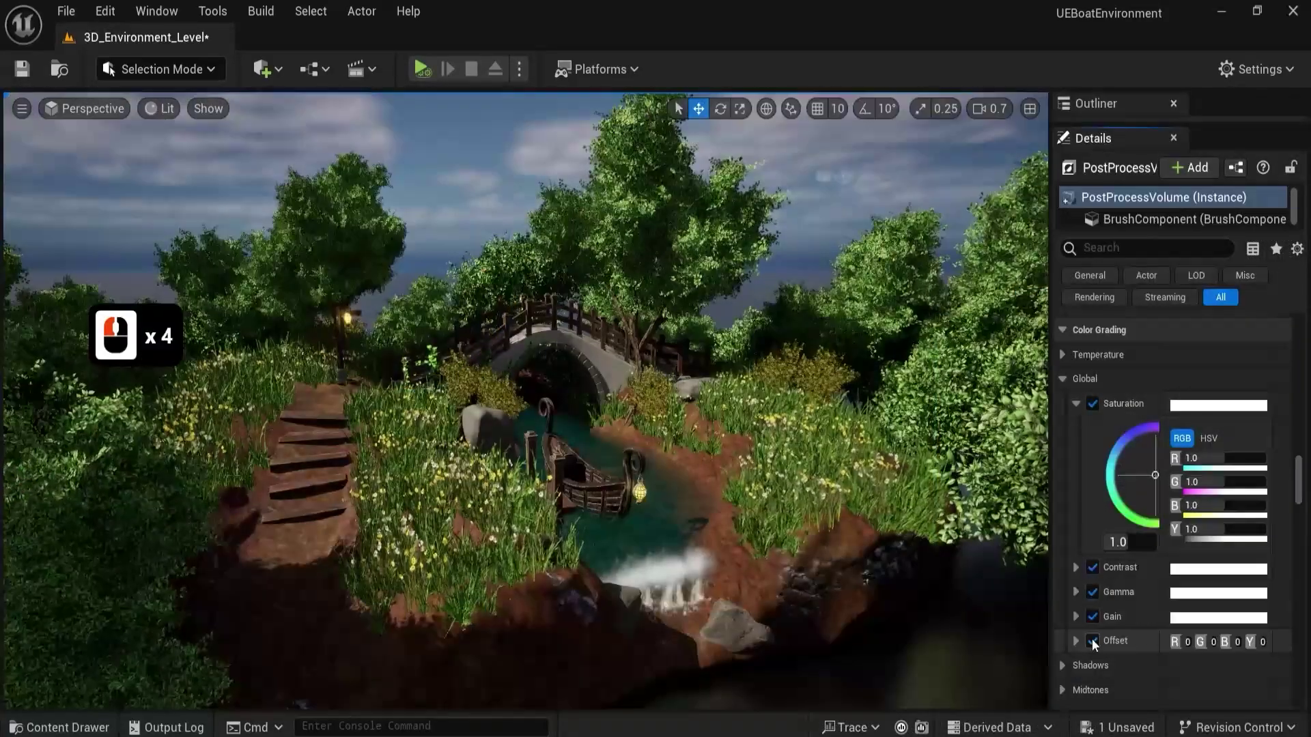